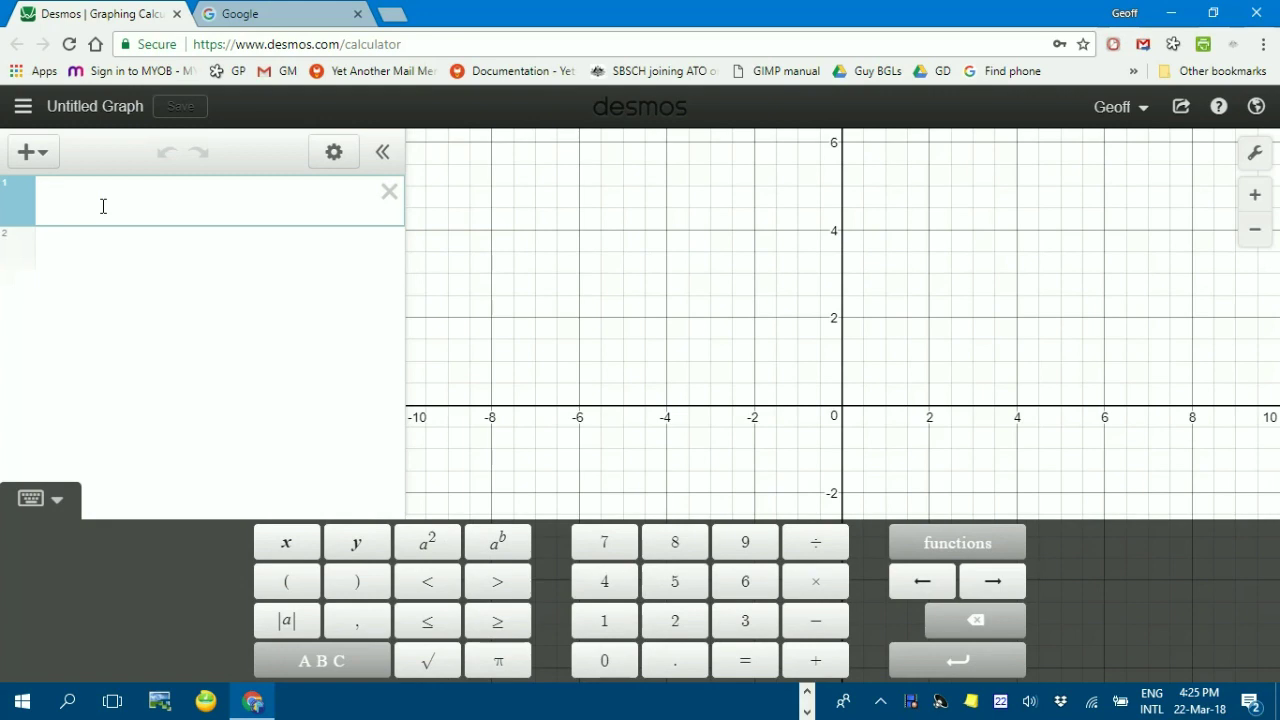
Step: Enter the parabola equation y=a(x-b)^2+c in the first expression line
type("y")
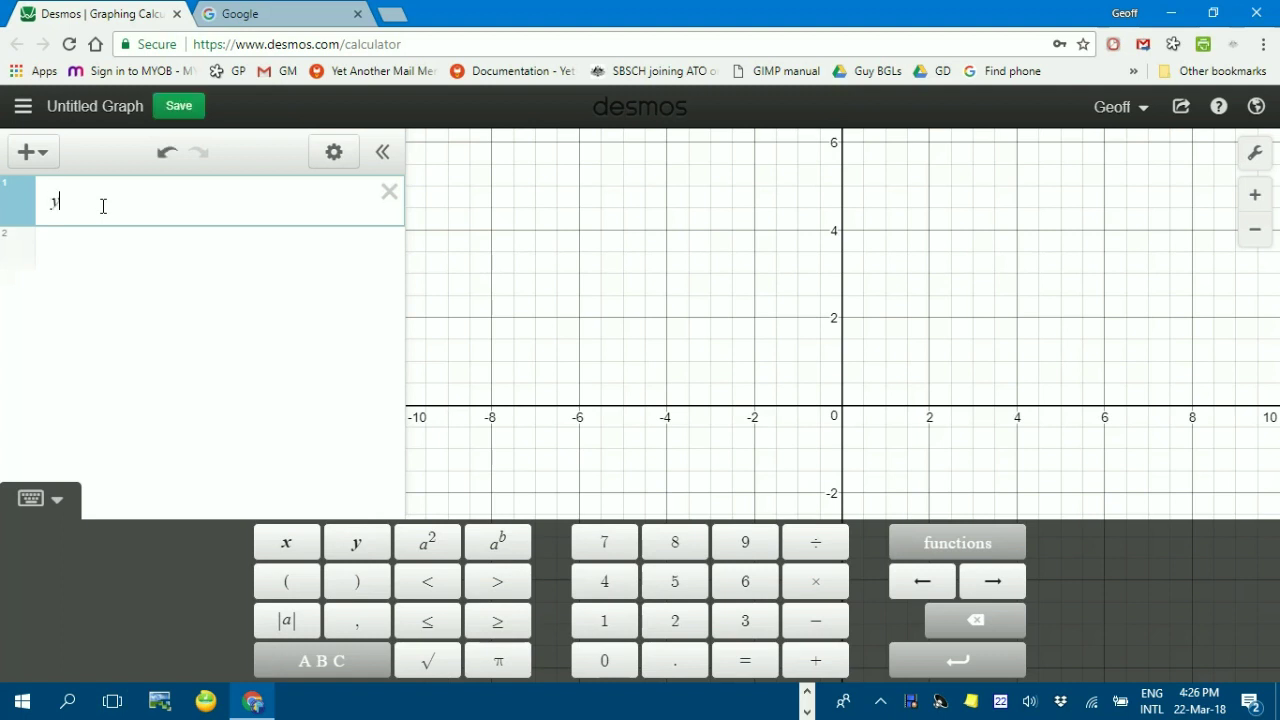
type("=x")
type("(")
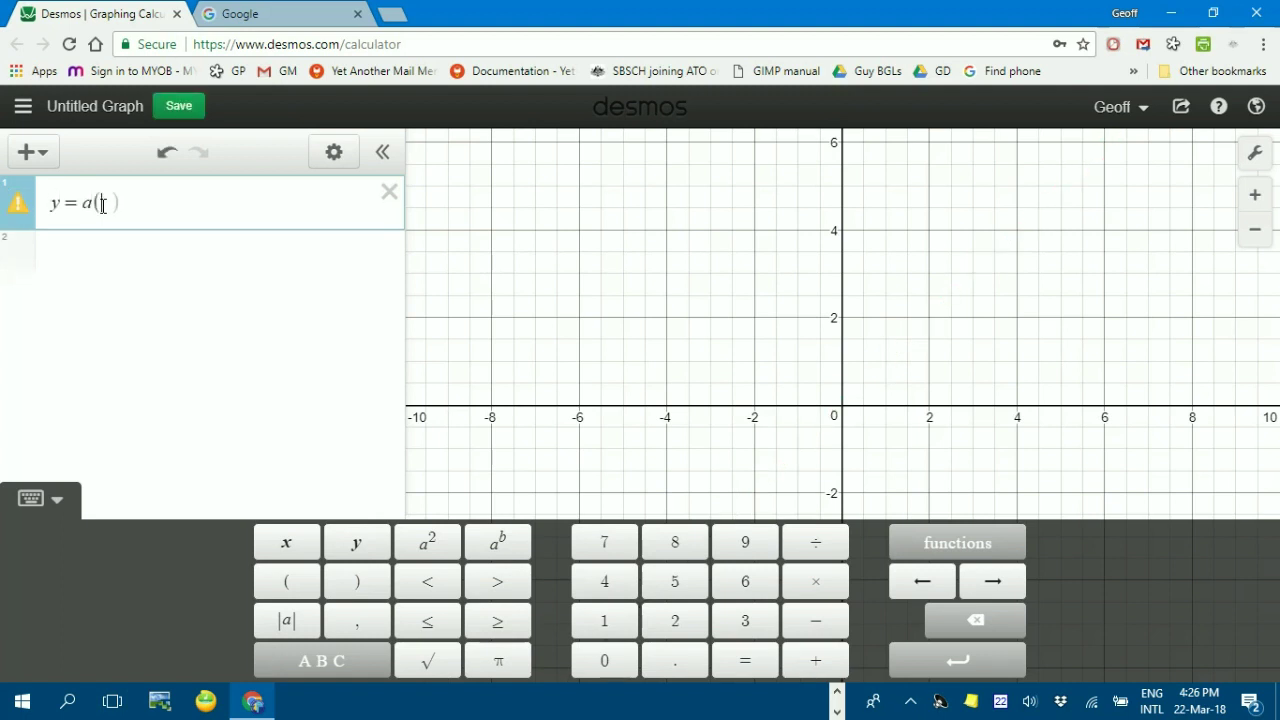
type("x-b)")
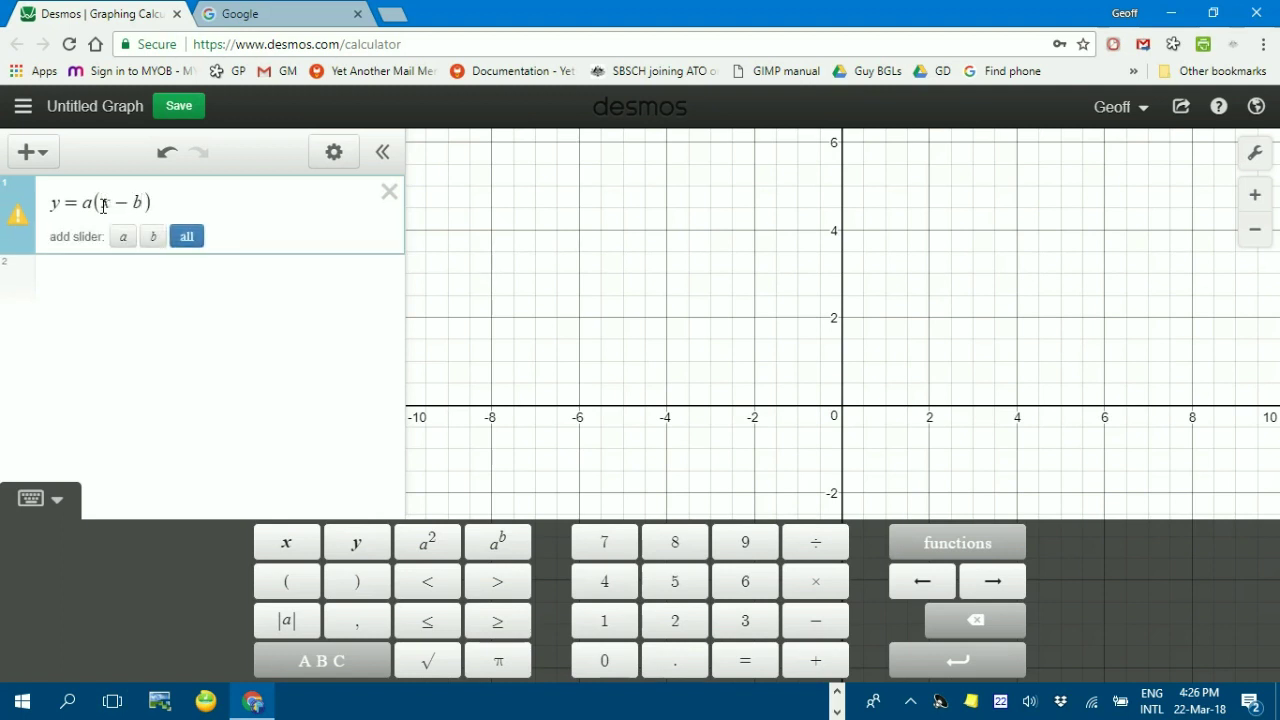
type("^2")
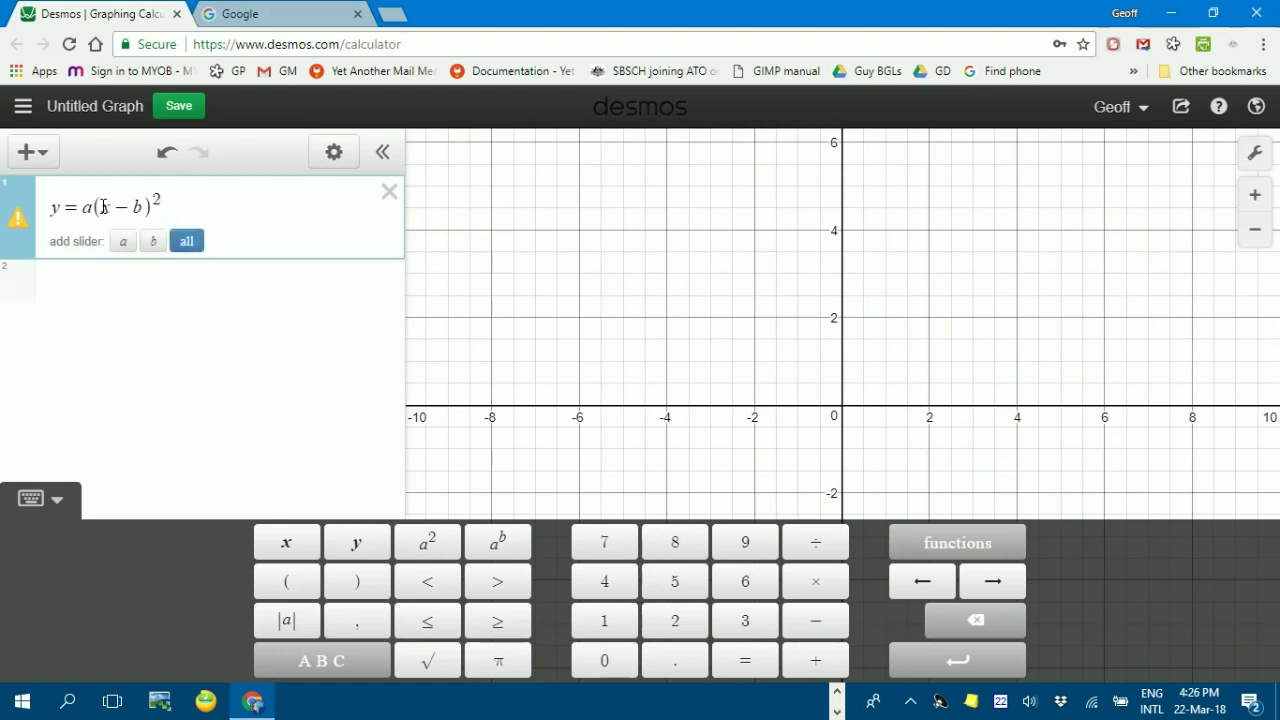
type("+c")
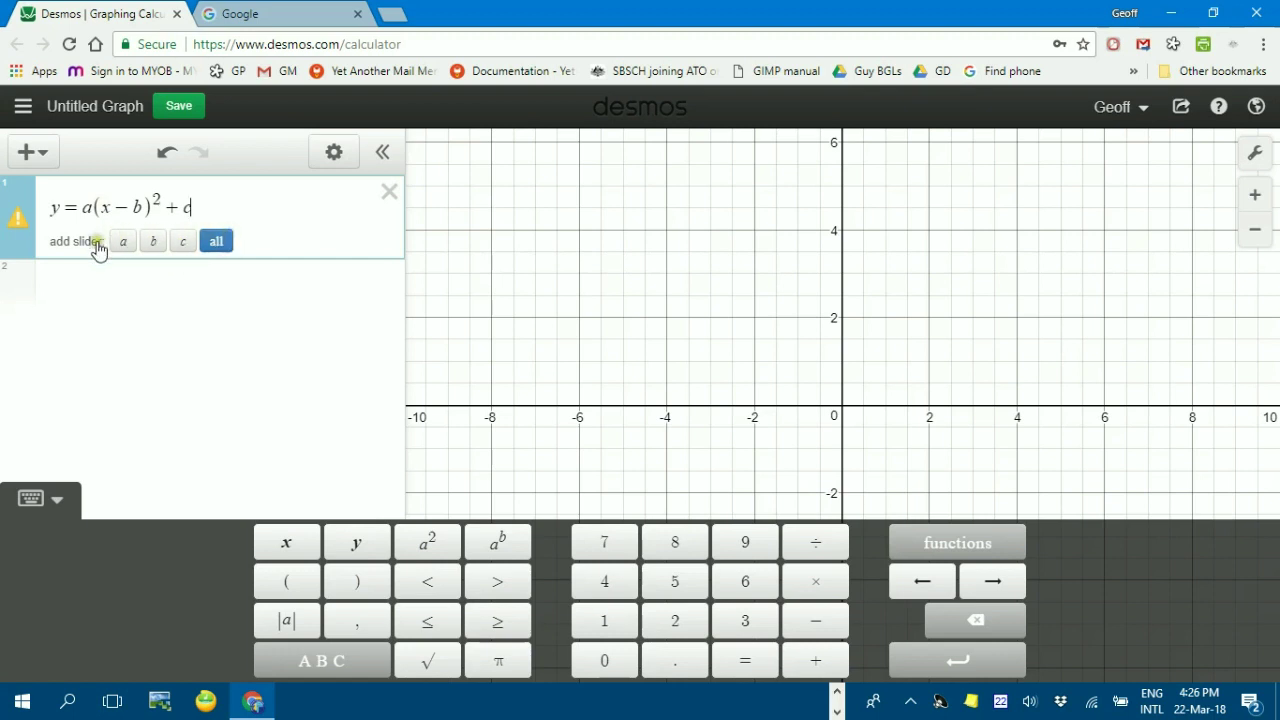
Step: Create sliders for a, b and c, and set a = 1, b = 4, c = 2
left_click(218, 243)
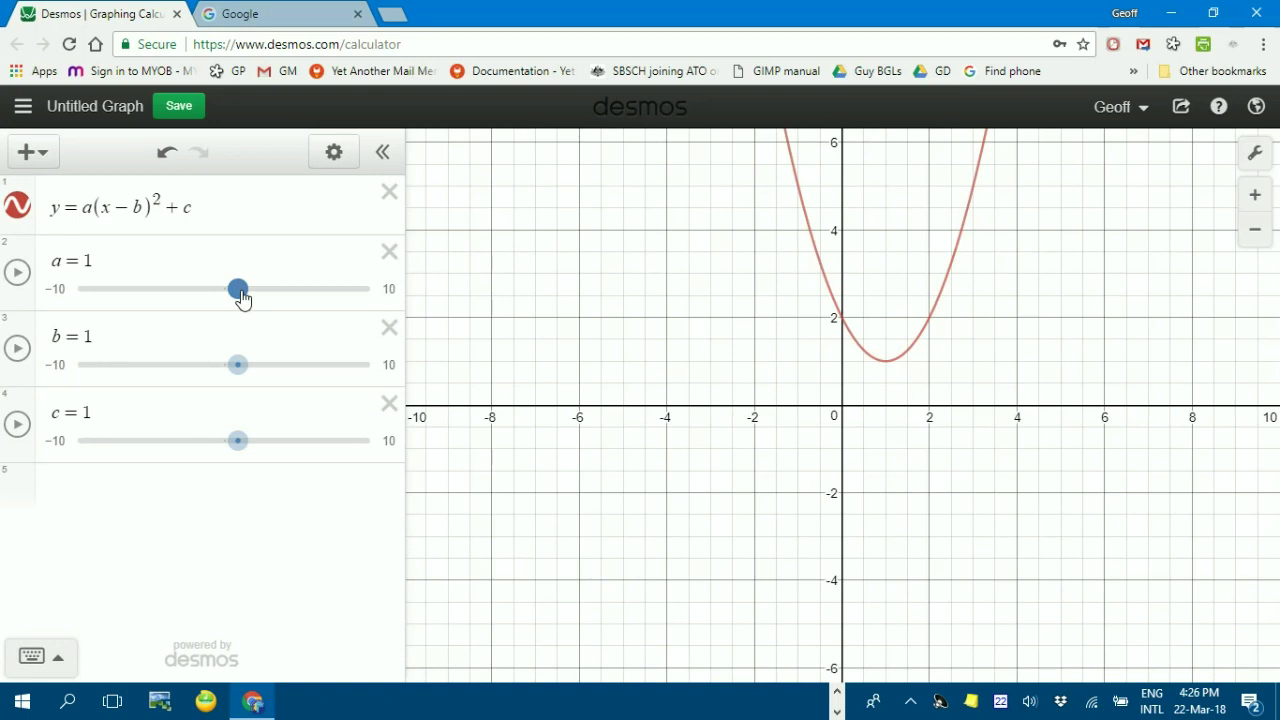
mouse_move(242, 299)
left_mouse_down()
mouse_move(312, 294)
mouse_move(212, 296)
mouse_move(239, 295)
left_mouse_up()
left_click_drag(237, 366, 279, 366)
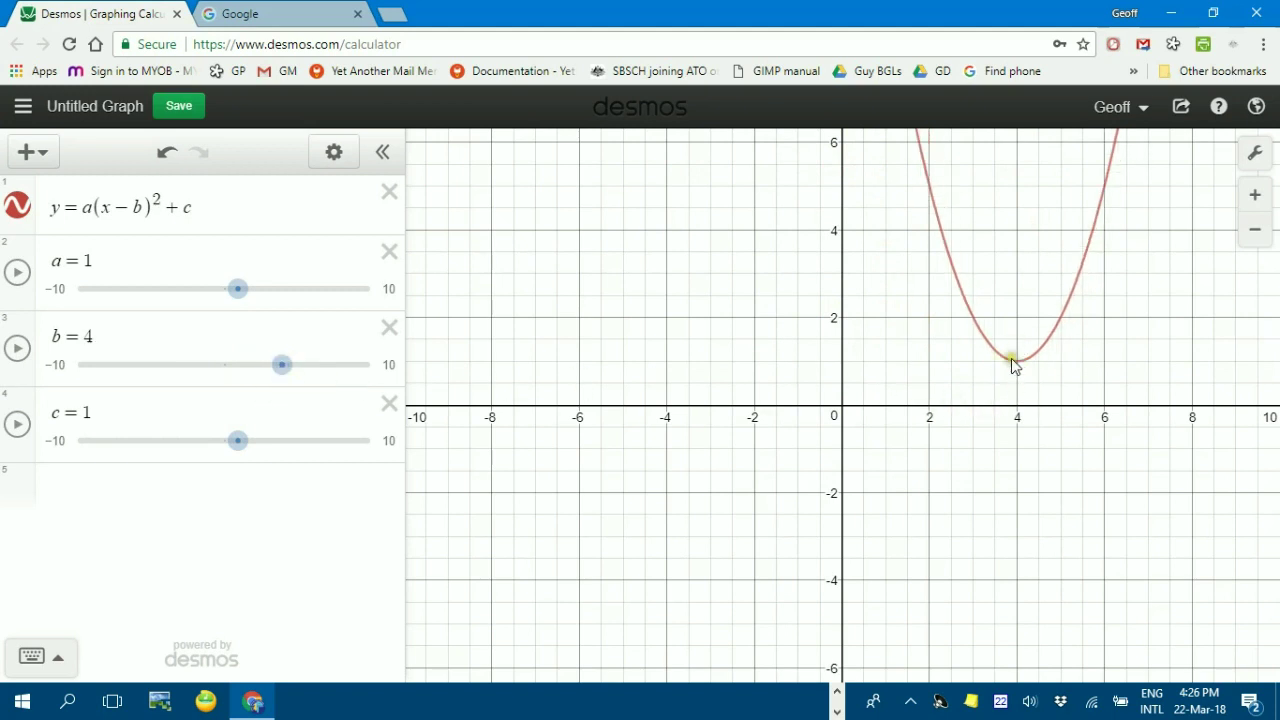
mouse_move(237, 445)
left_mouse_down()
mouse_move(268, 451)
mouse_move(255, 451)
left_mouse_up()
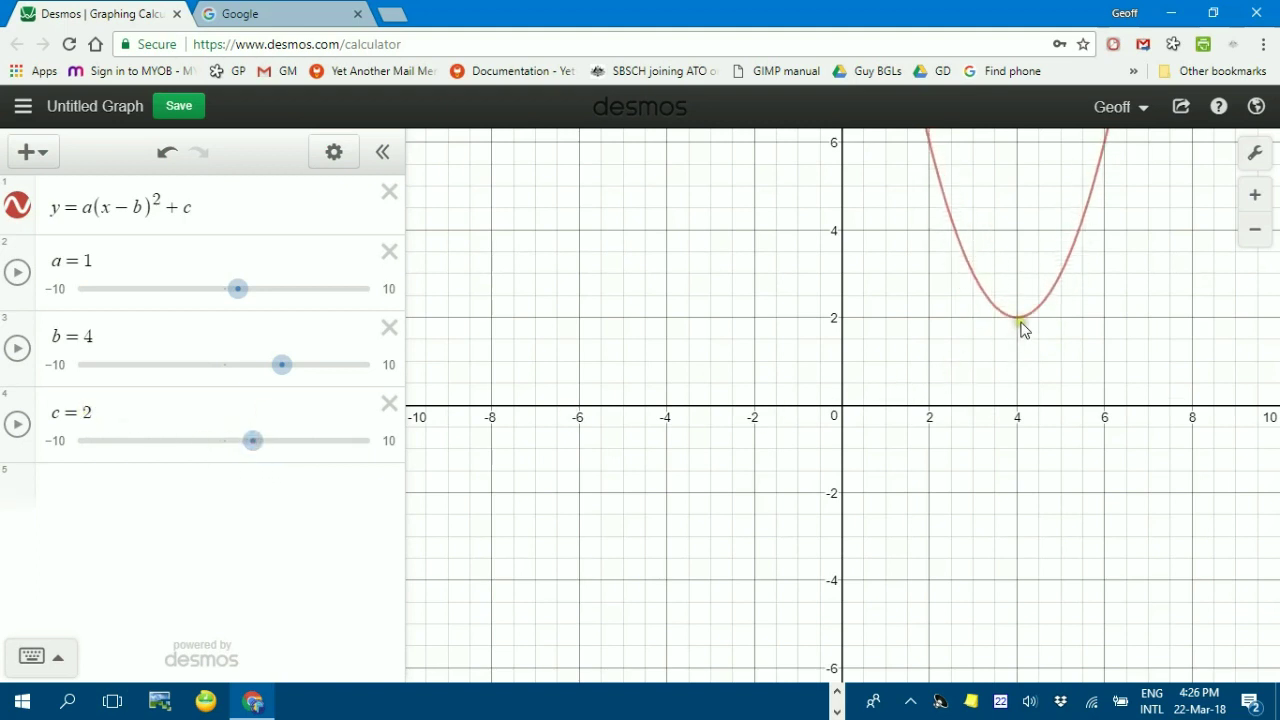
left_click(145, 505)
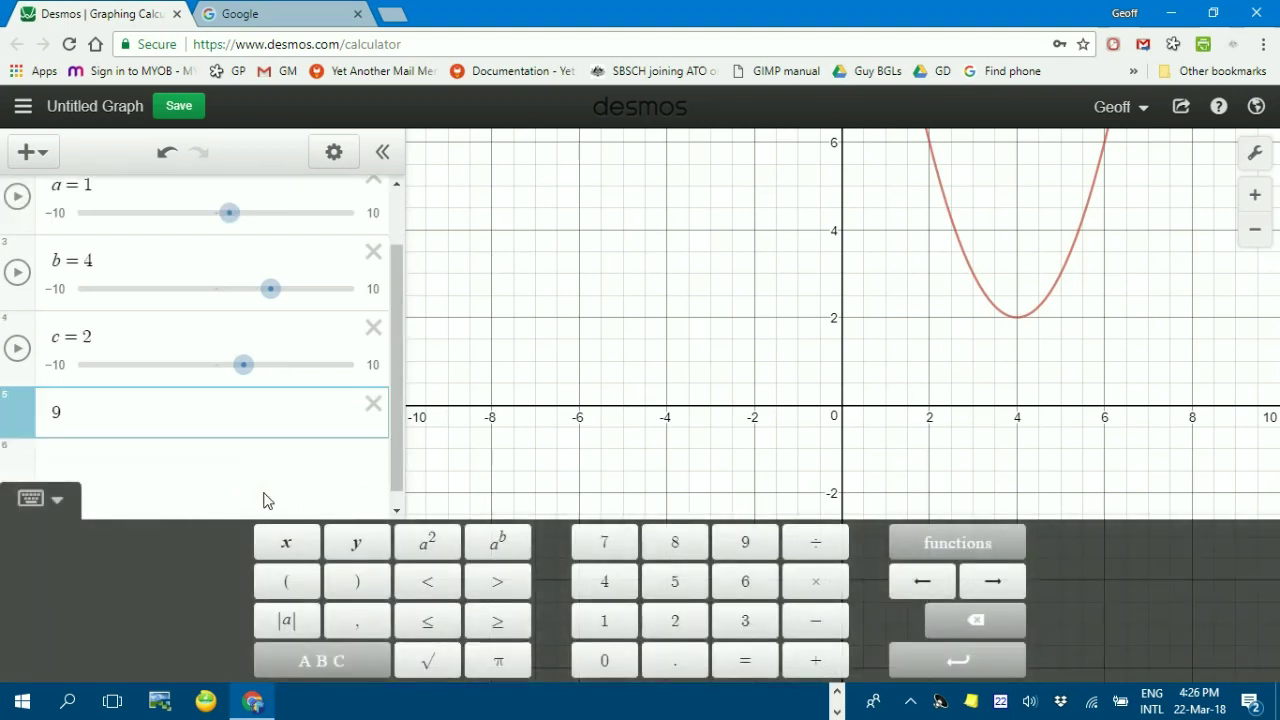
Step: Add the point (b,c) and drag it to about (−1.97, −4.04)
type("(")
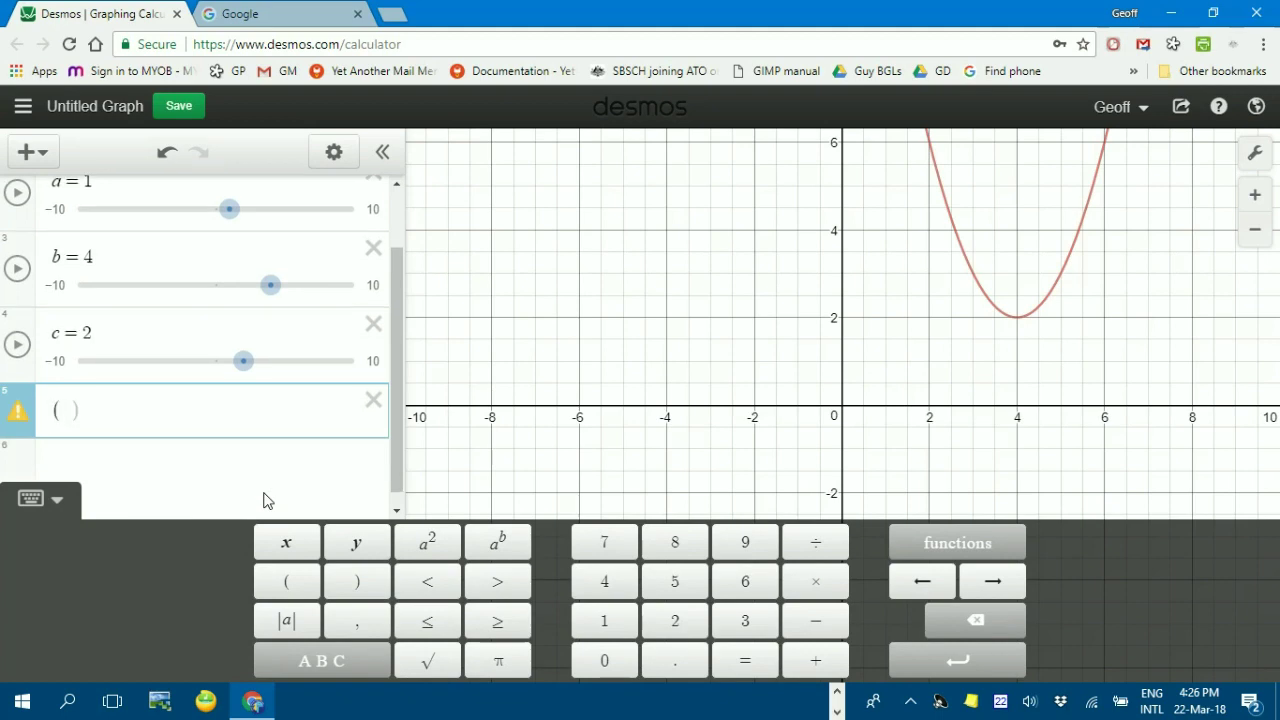
type("b,c")
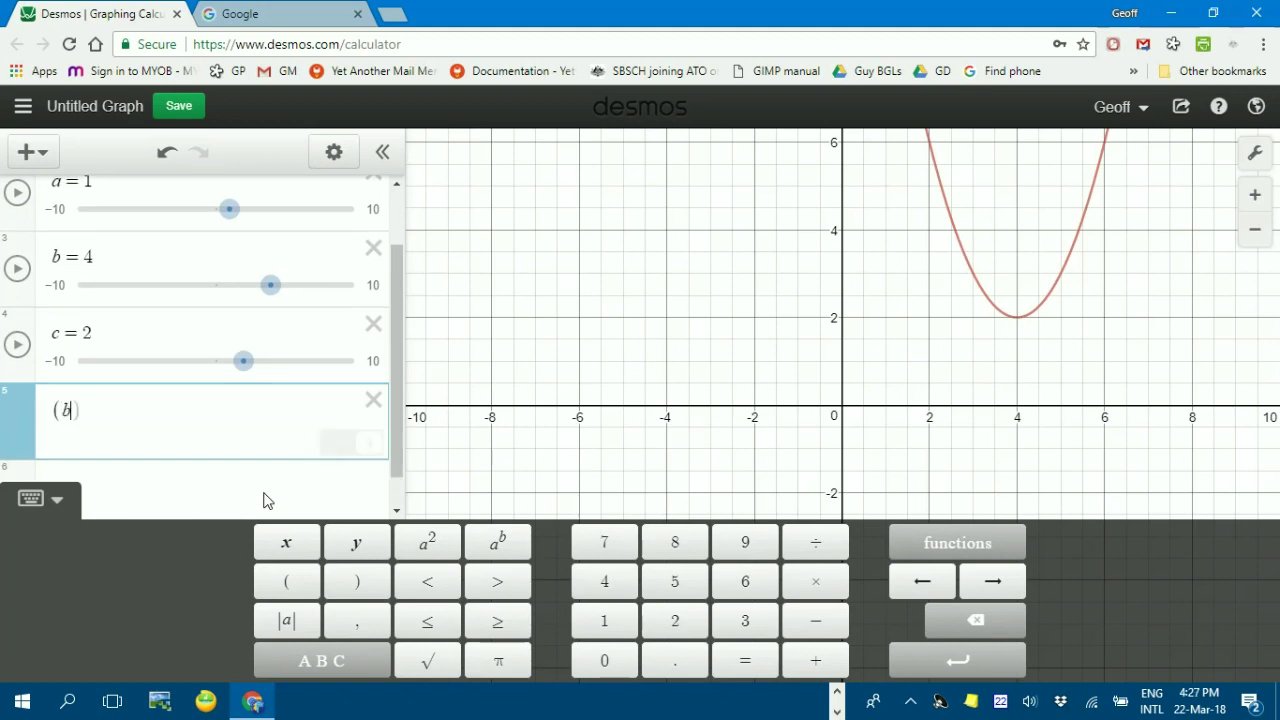
type(")")
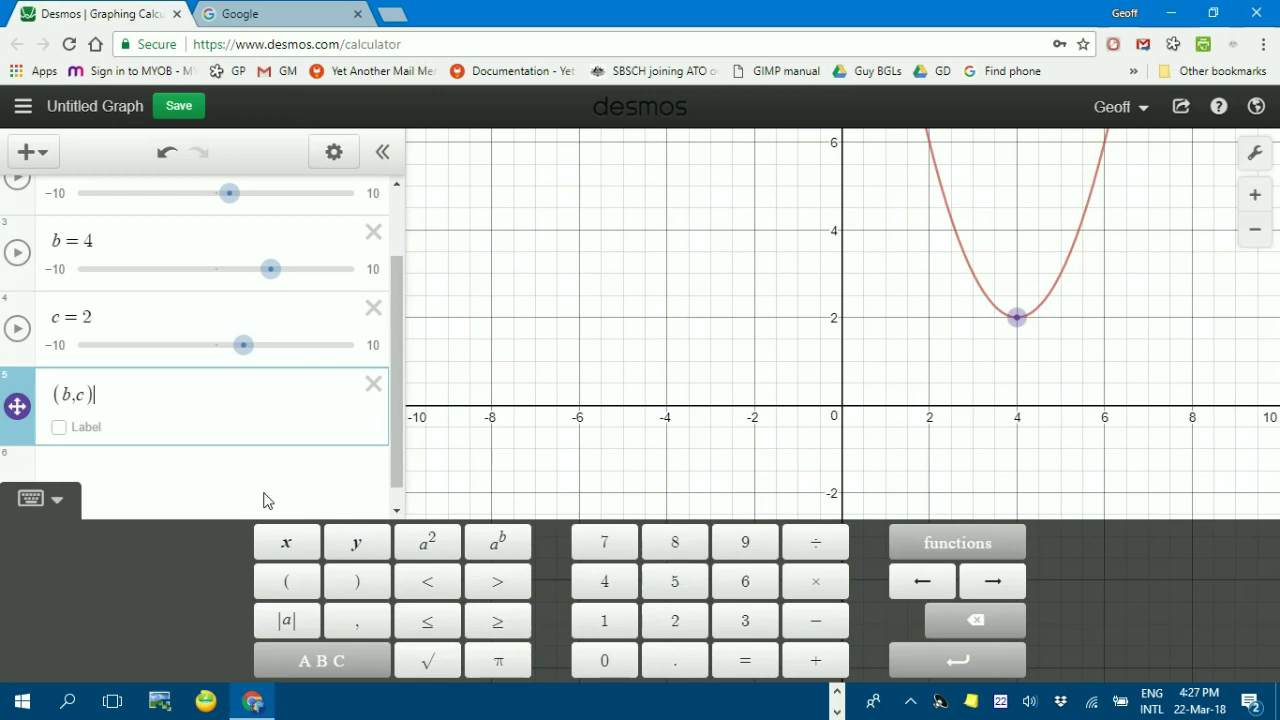
key("Return")
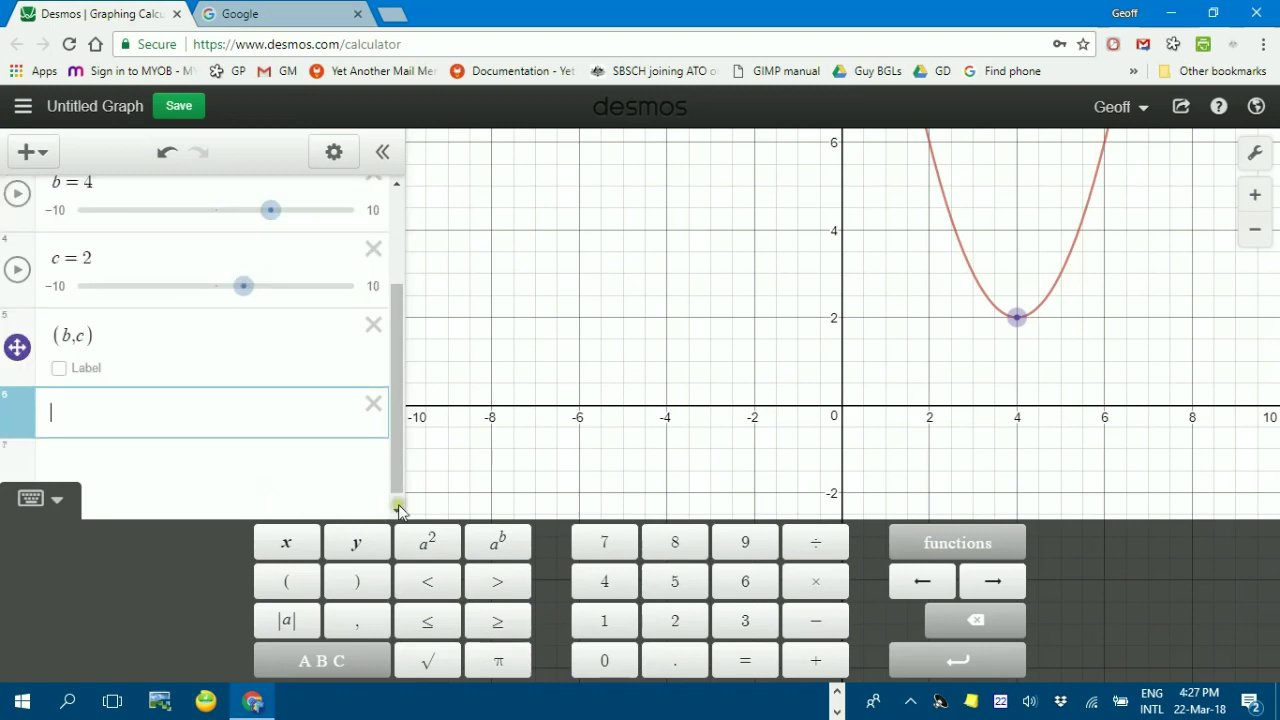
left_click(626, 345)
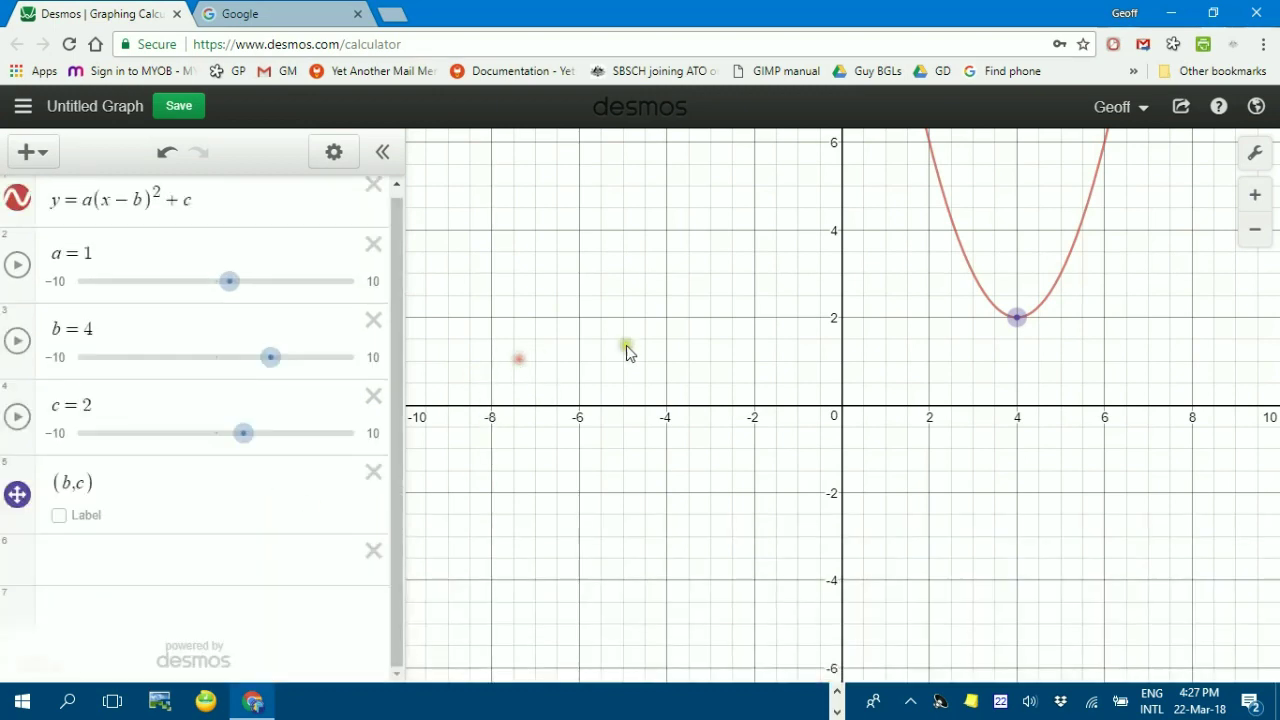
left_click(1021, 318)
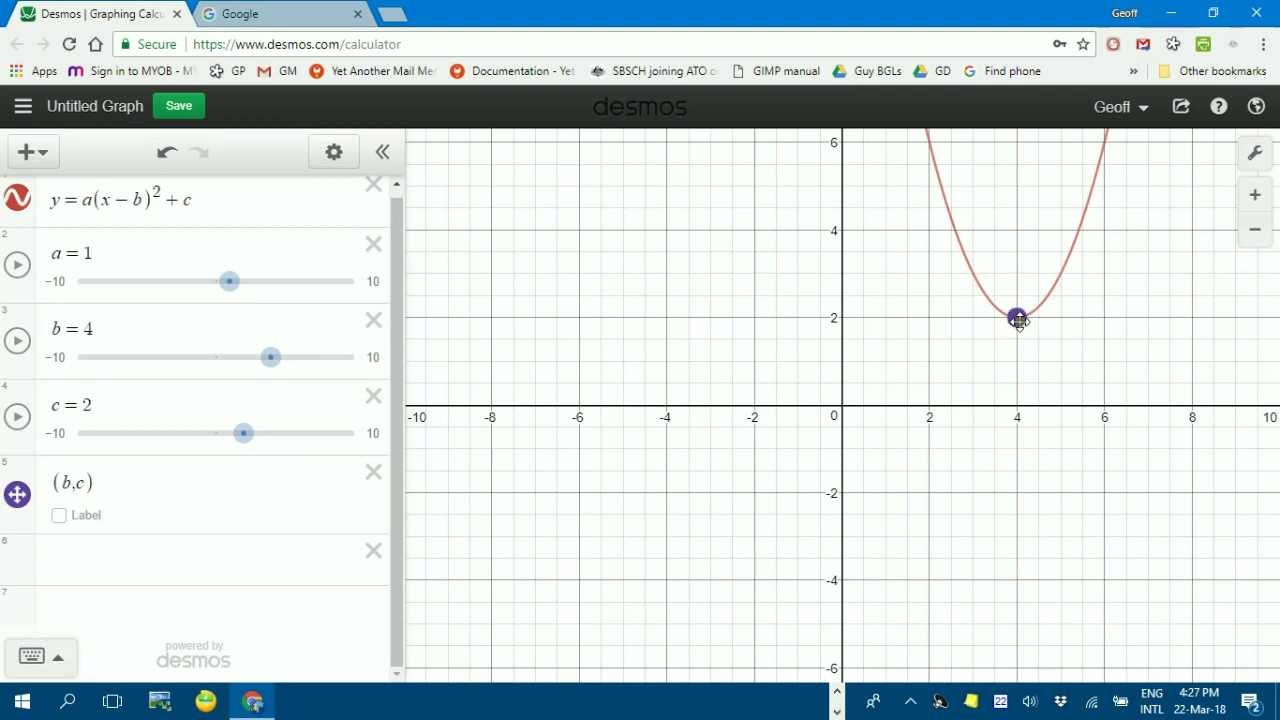
left_click_drag(1018, 320, 755, 581)
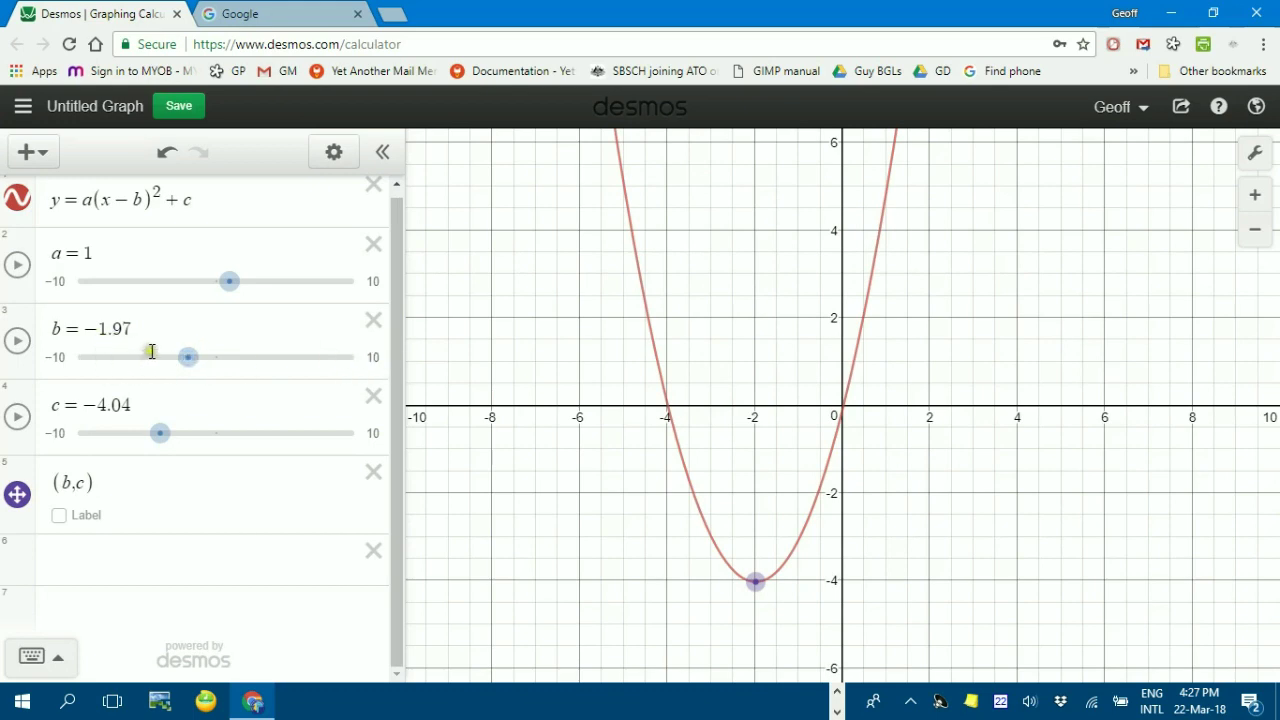
Step: Give the b slider a range from −5 to 5
left_click(57, 366)
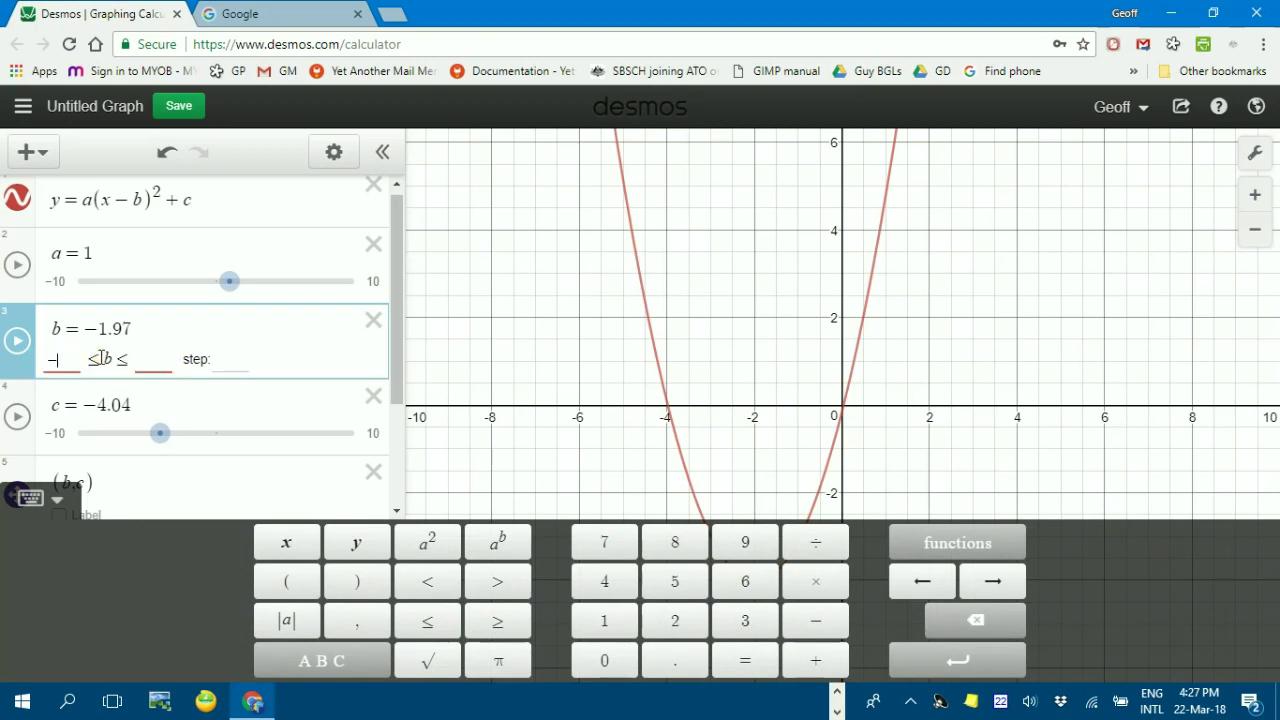
left_click(160, 358)
type("5")
left_click(341, 354)
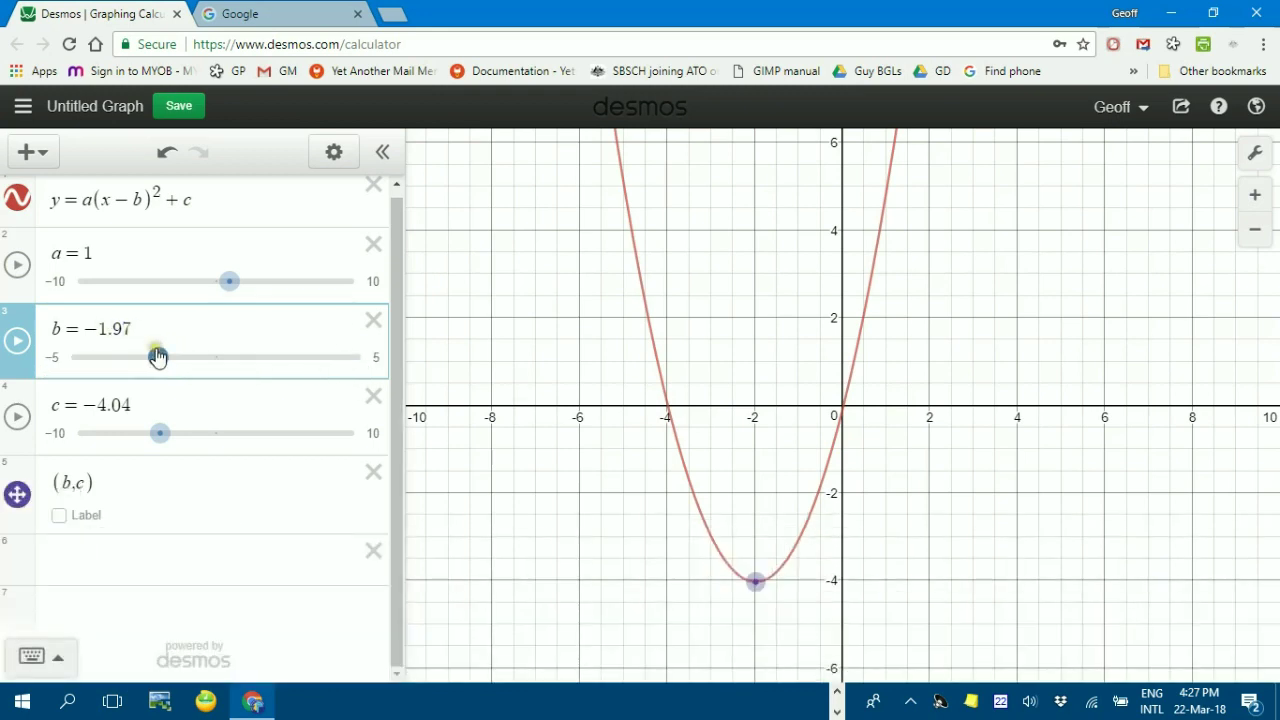
left_click_drag(158, 358, 170, 357)
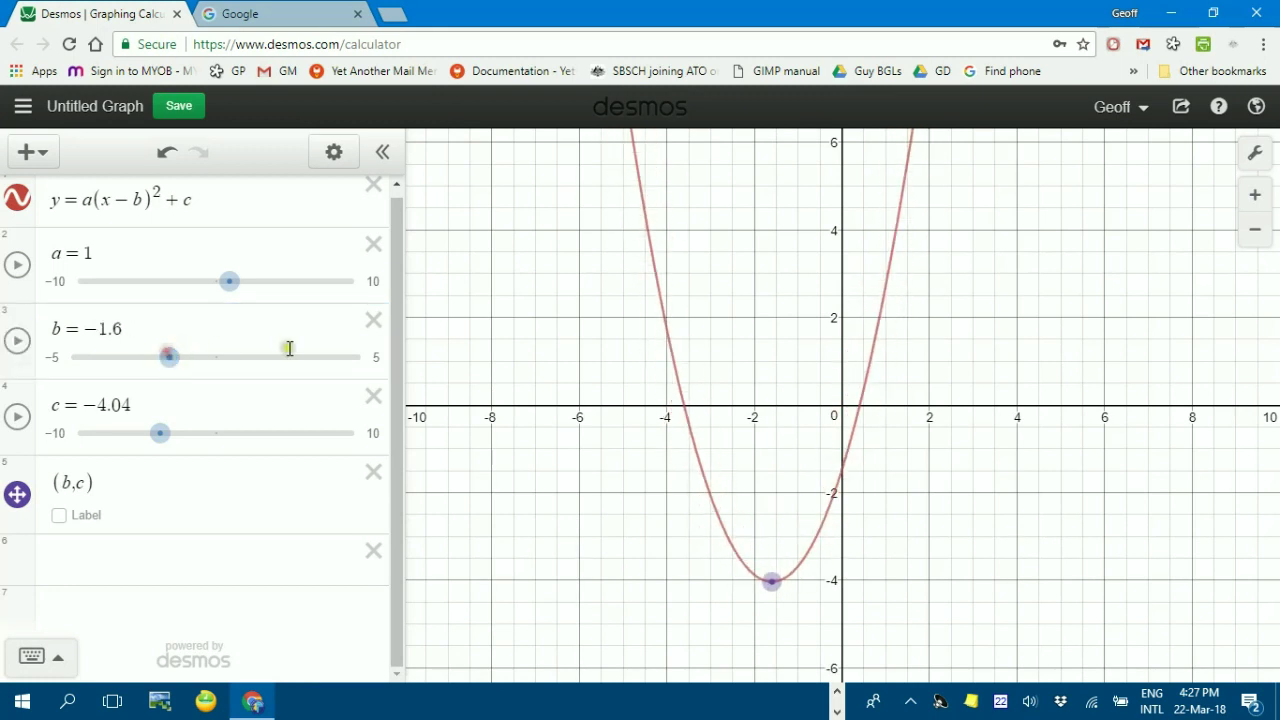
Step: Set the b slider's step to 1 and move b to 3
left_click(369, 362)
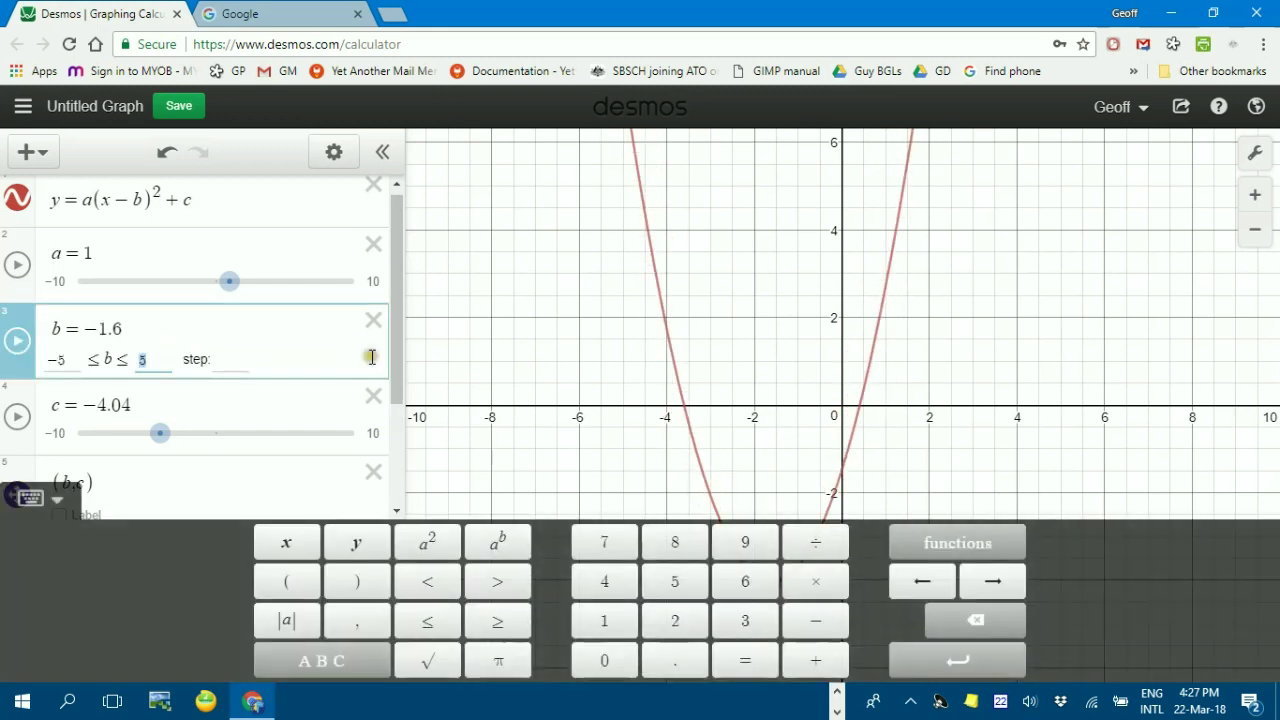
left_click(216, 360)
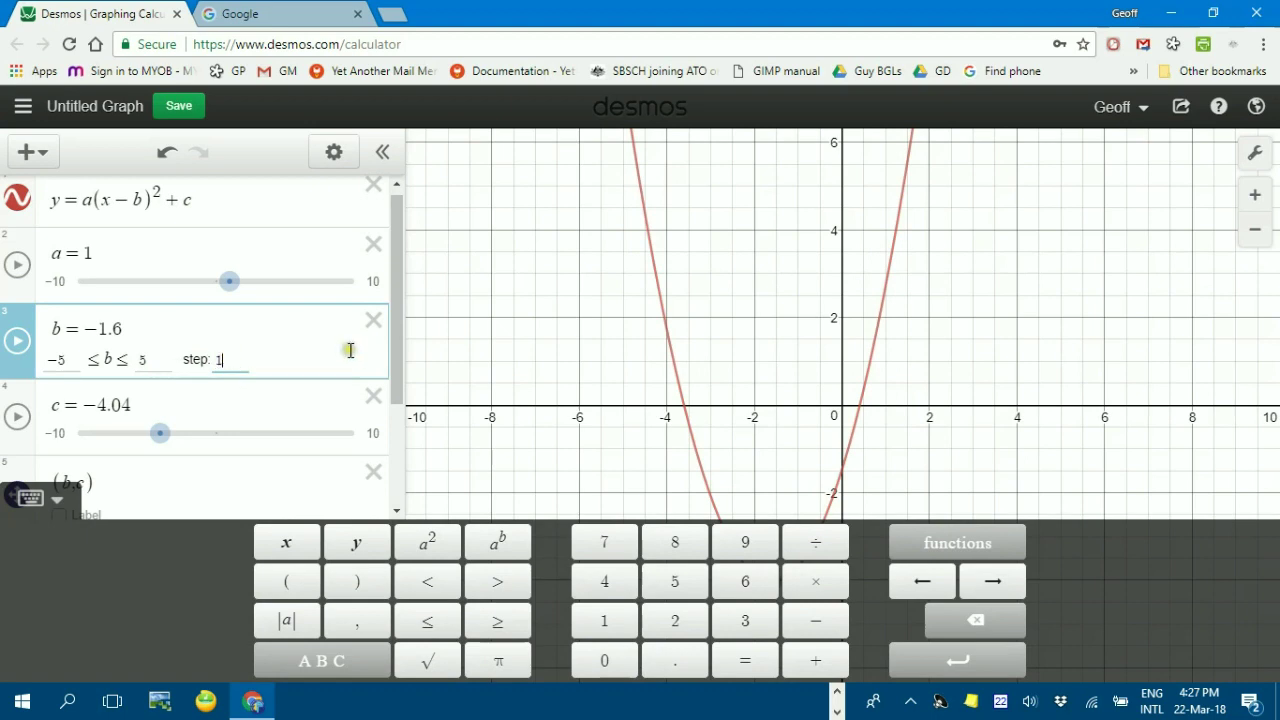
left_click(321, 340)
left_click_drag(164, 363, 290, 373)
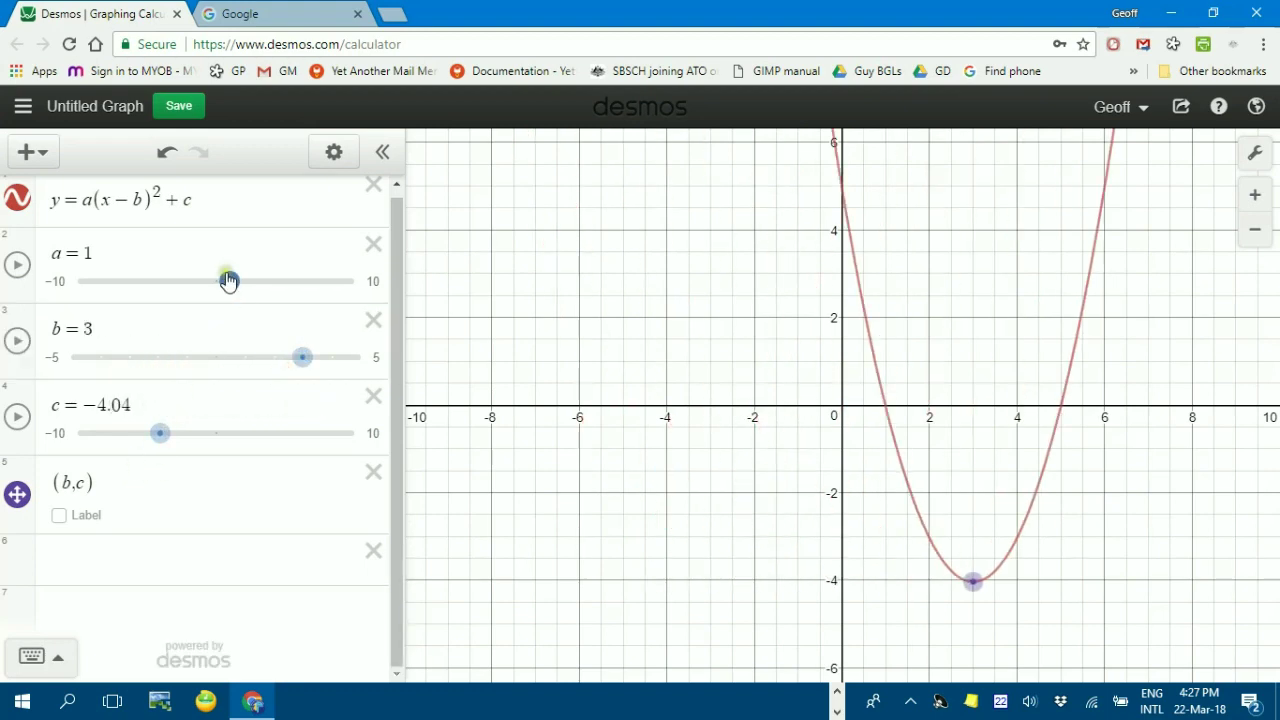
Step: Bracket a(x-b)^2+c and add the domain restriction {1<x<3}
left_click(227, 205)
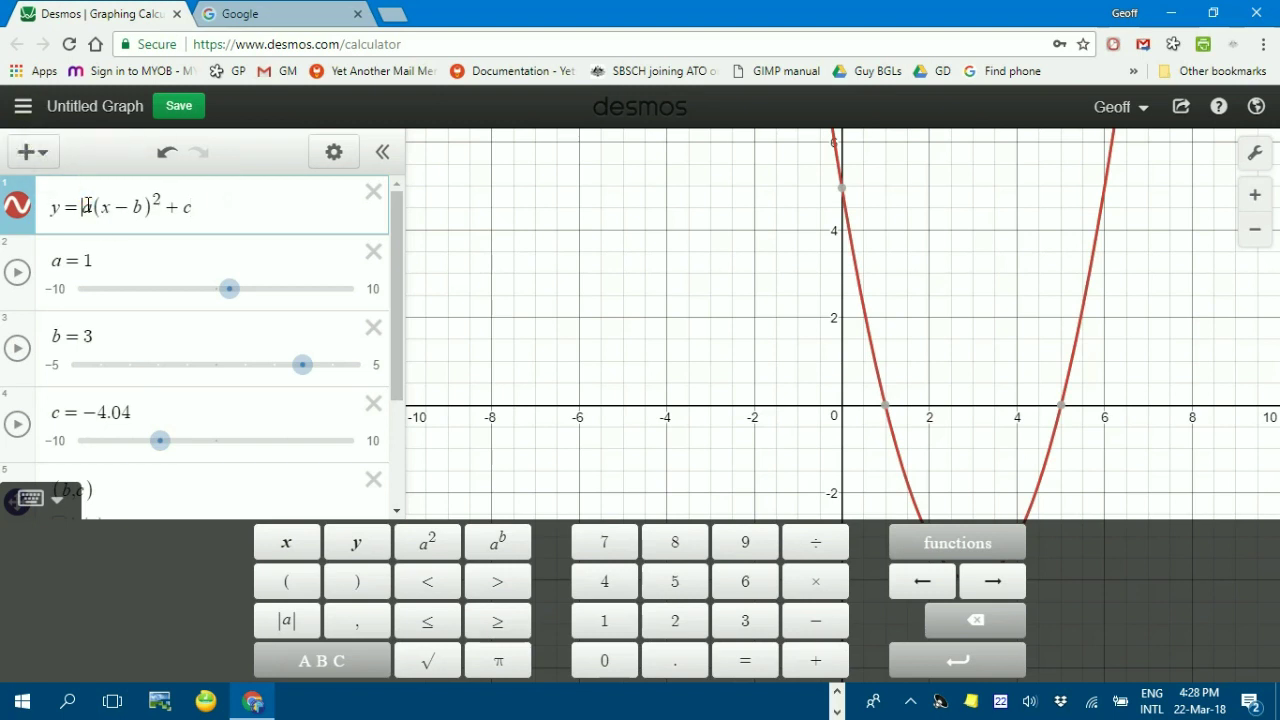
type("(")
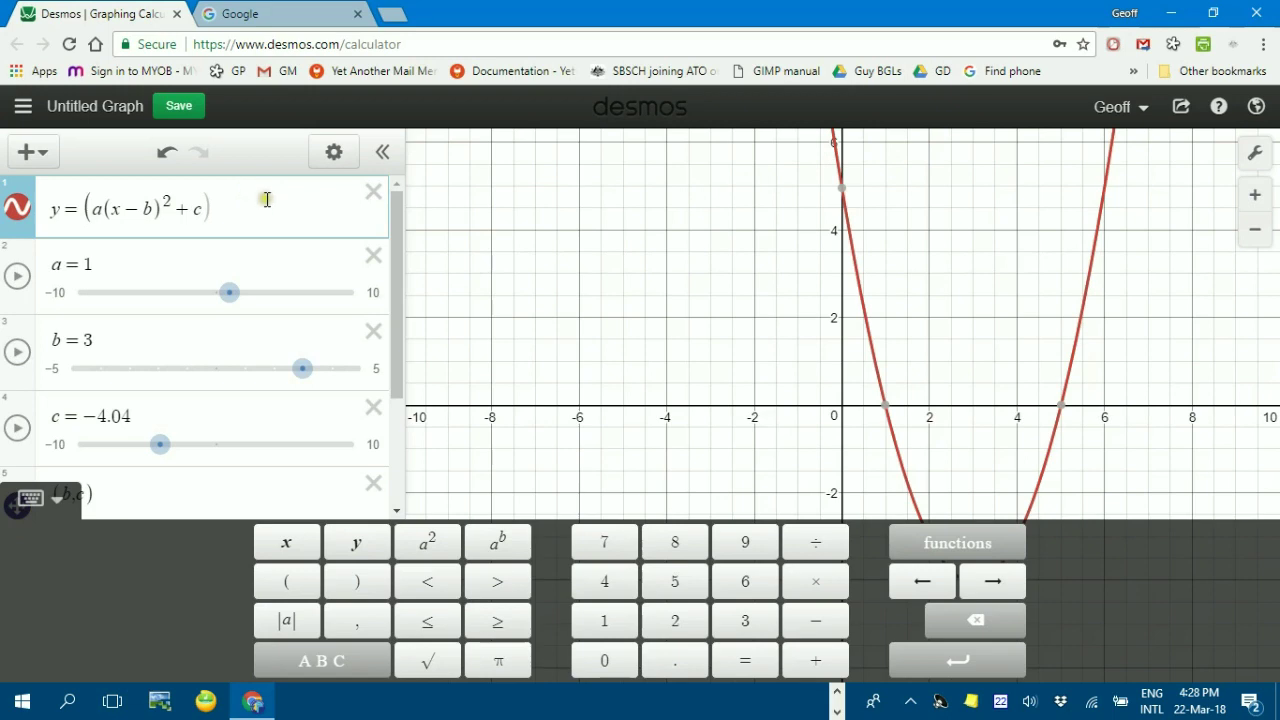
left_click(229, 208)
type("1")
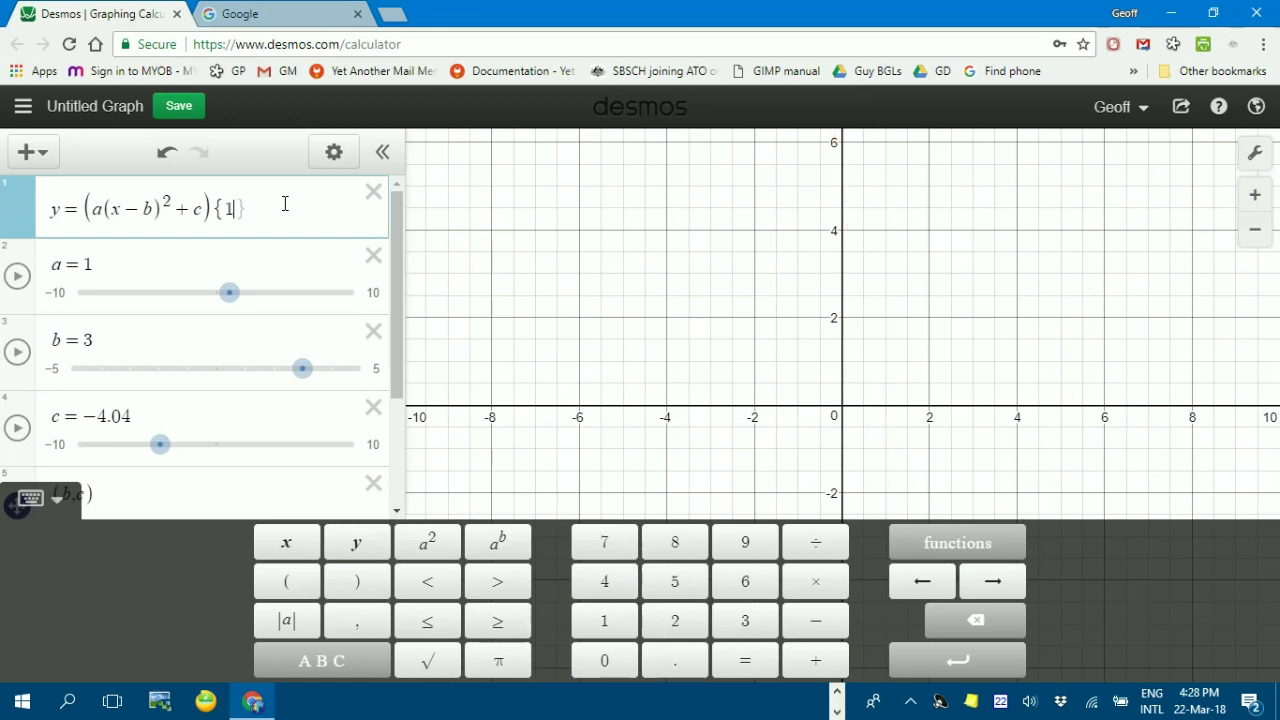
type("<x<3")
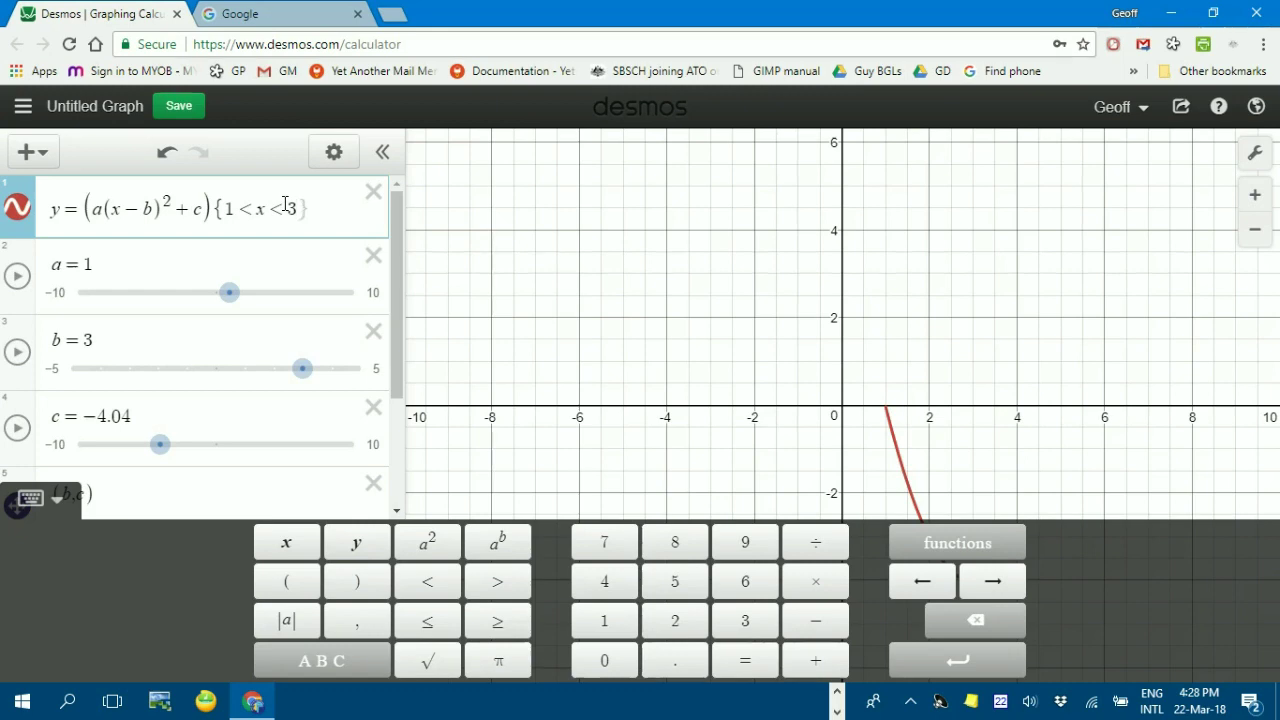
left_click(687, 364)
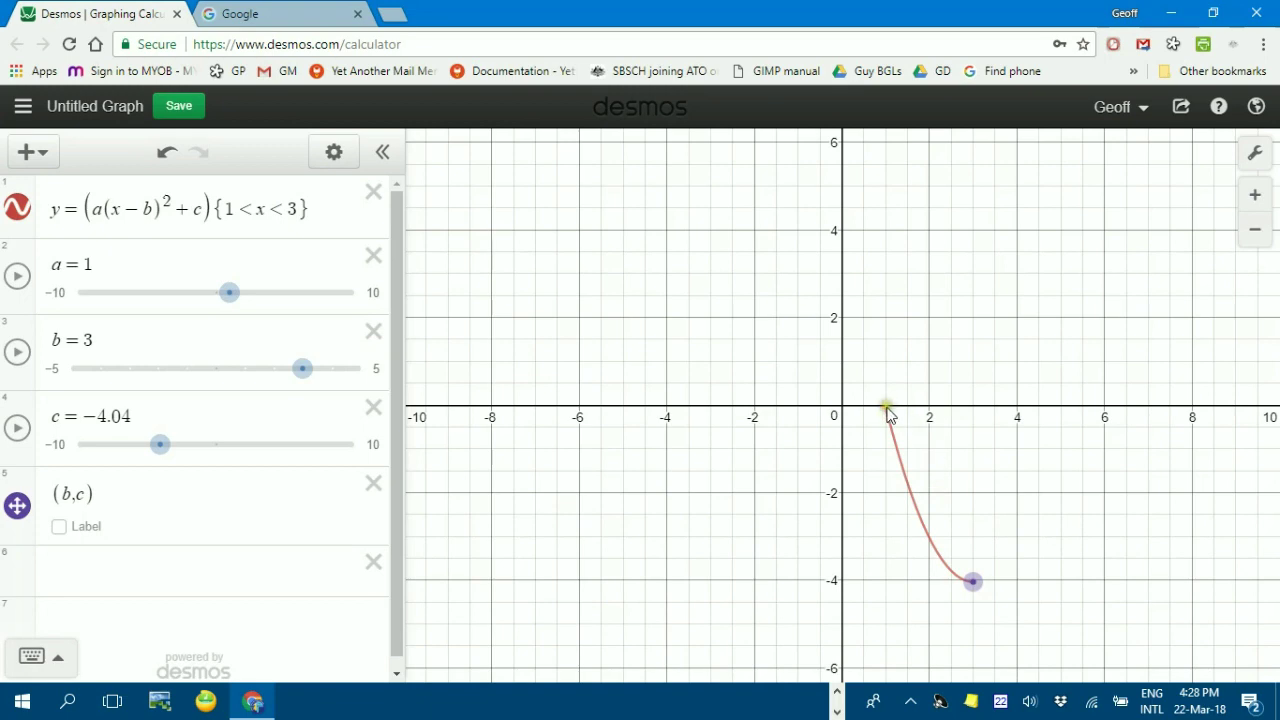
Step: Append the range restriction {-2<y<-1} to the parabola's expression
left_click(329, 209)
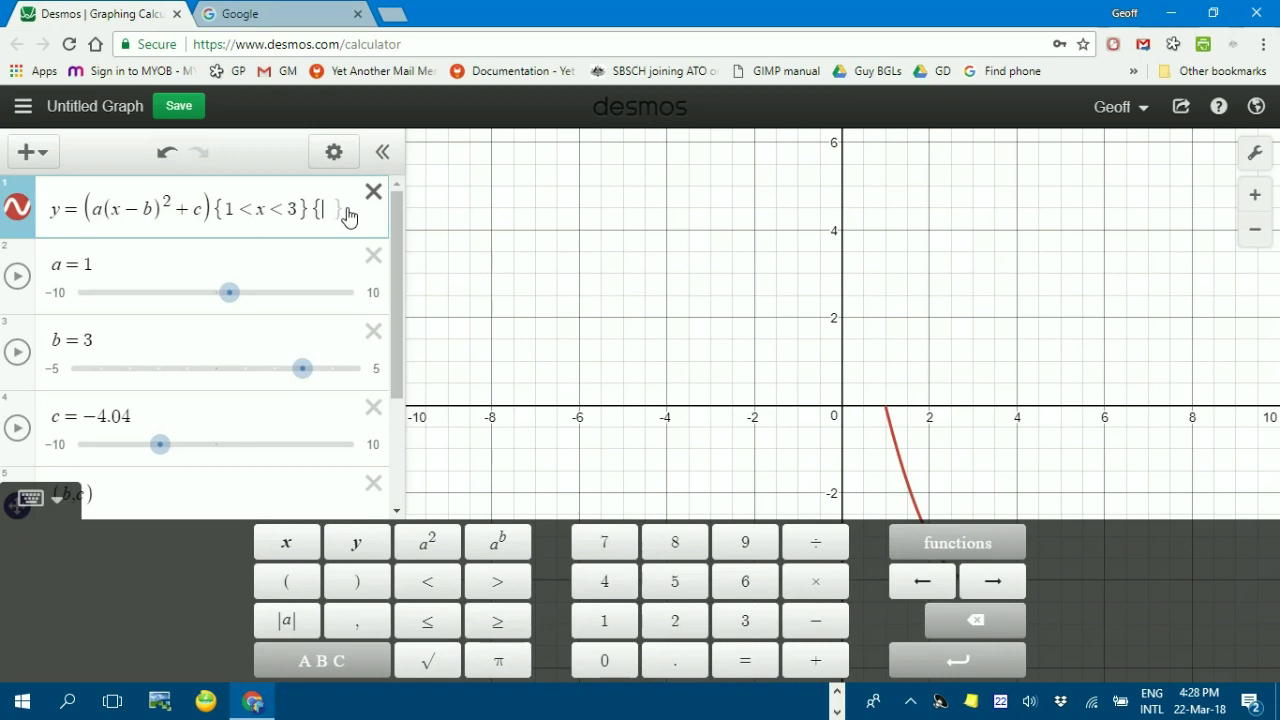
type("{-1<y")
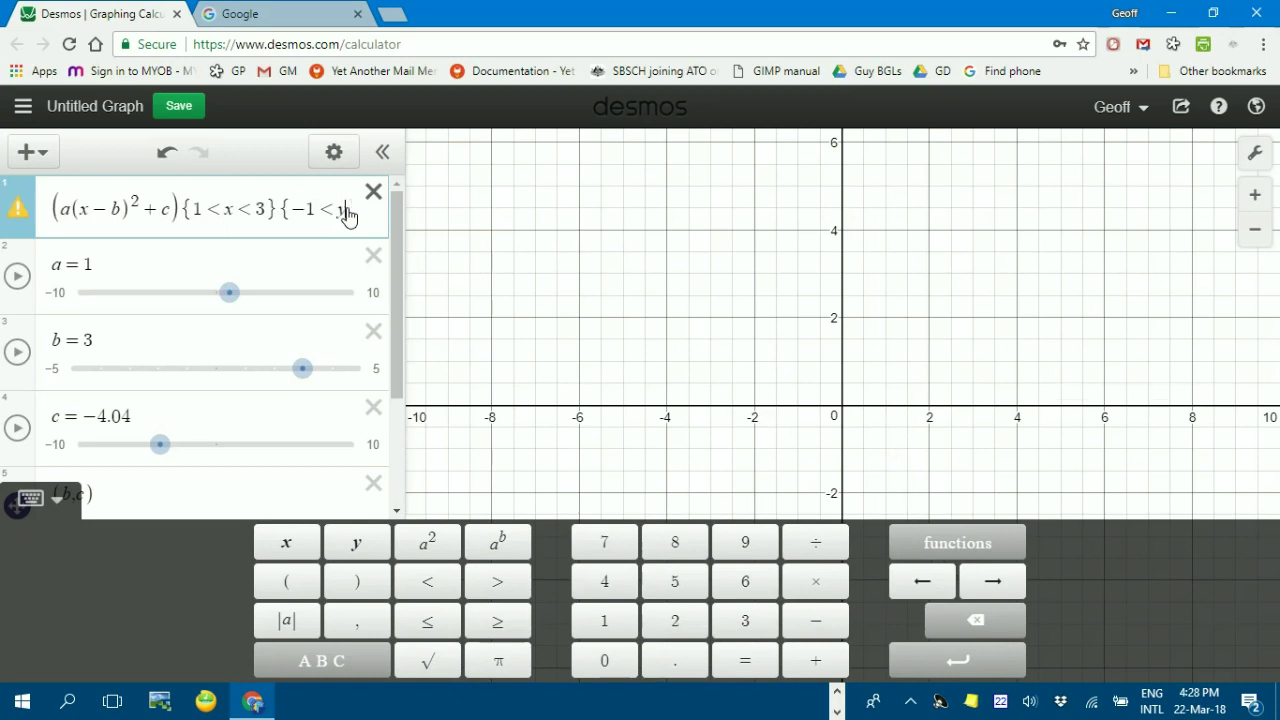
key("Right")
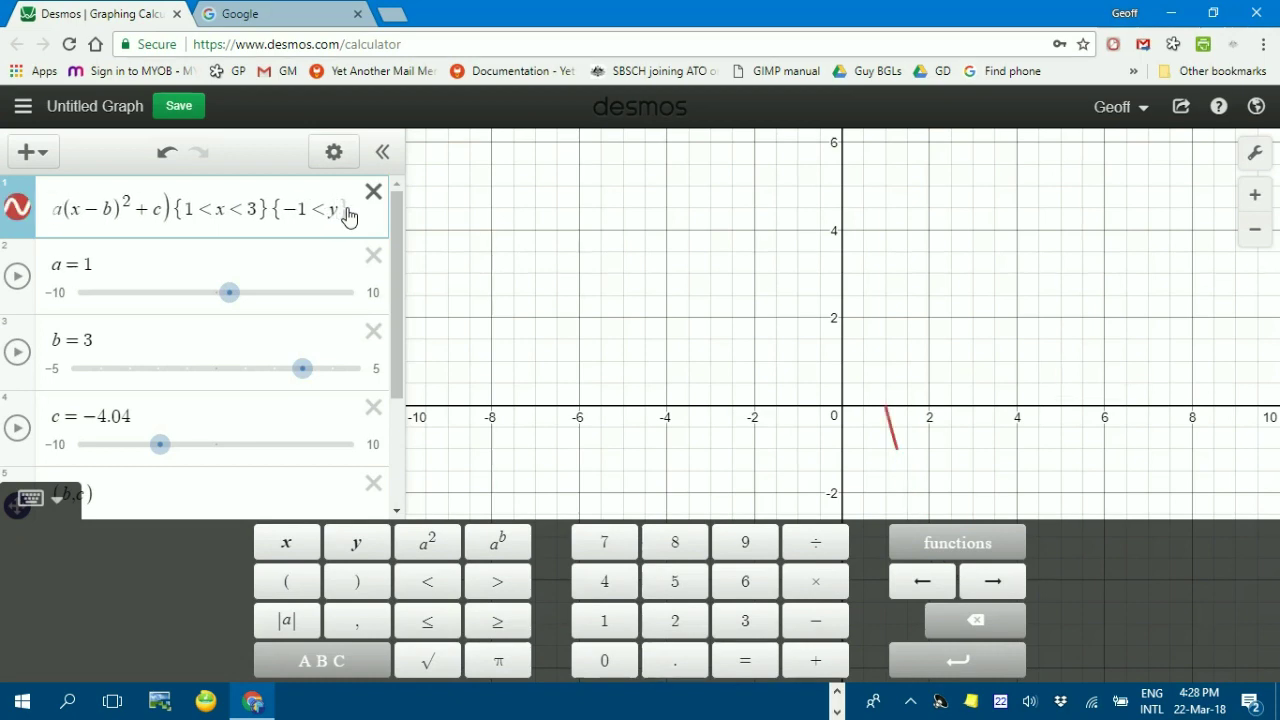
type("<")
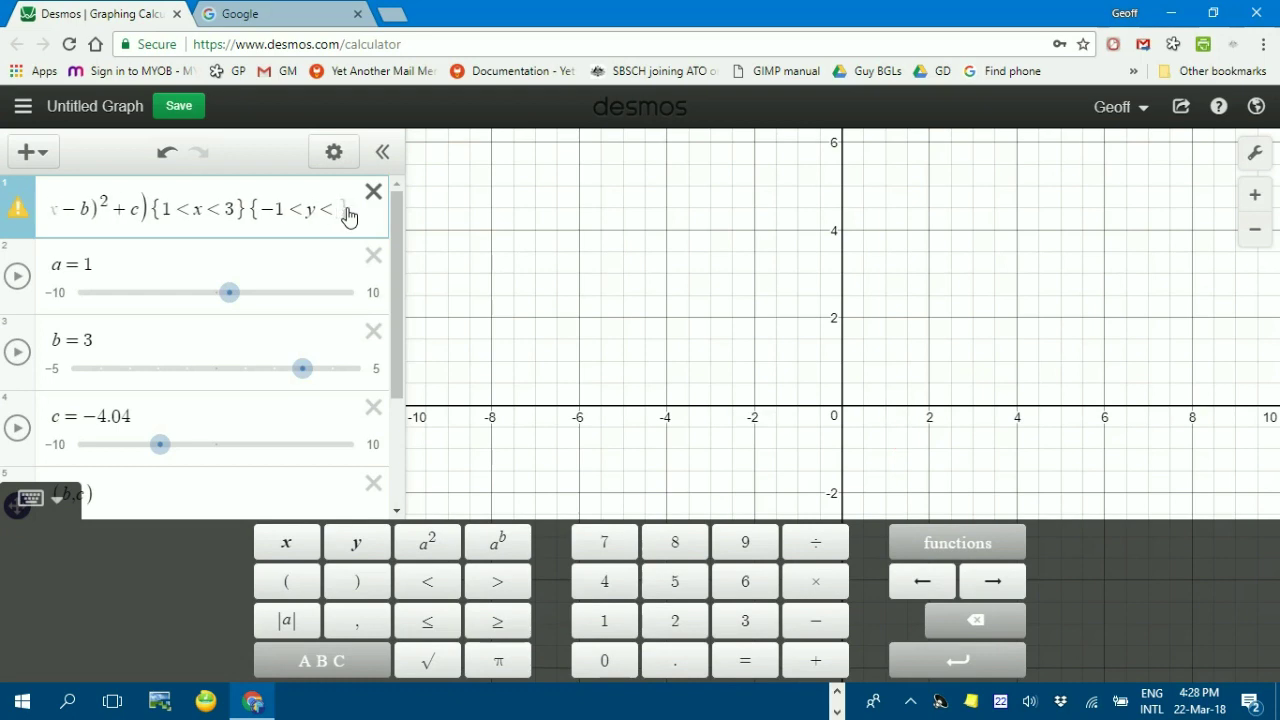
double_click(281, 209)
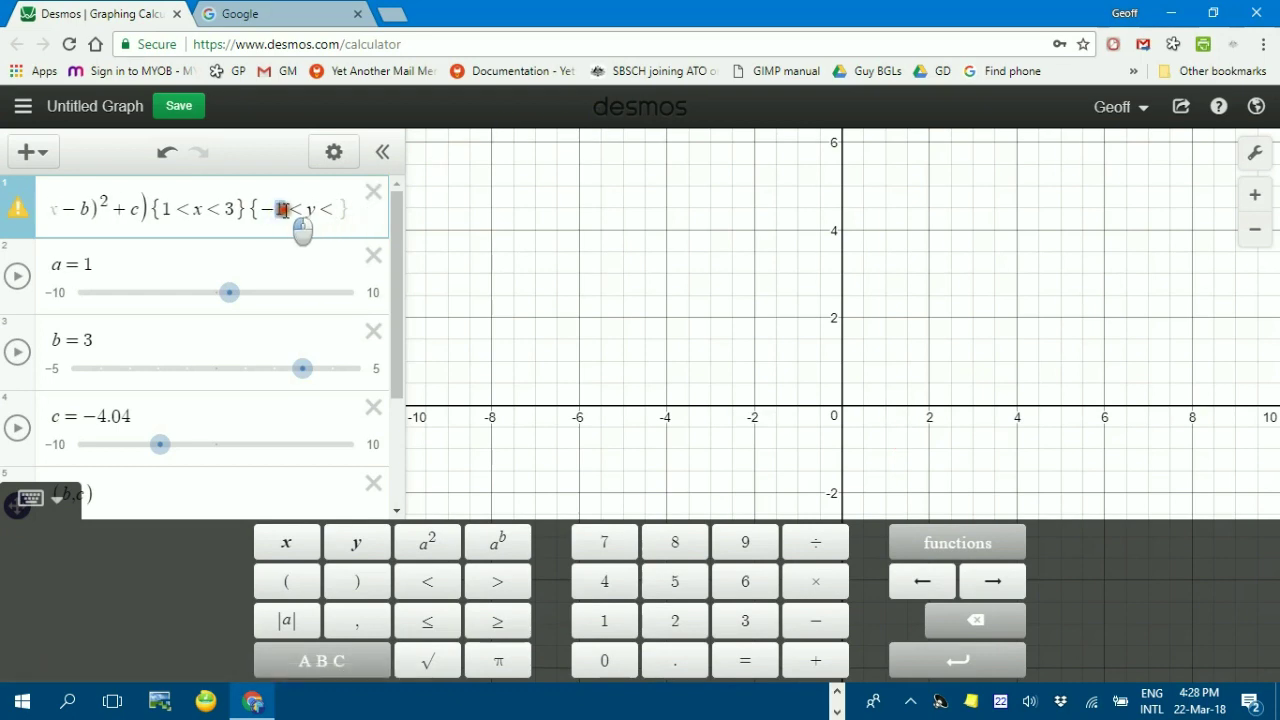
type("2<y<")
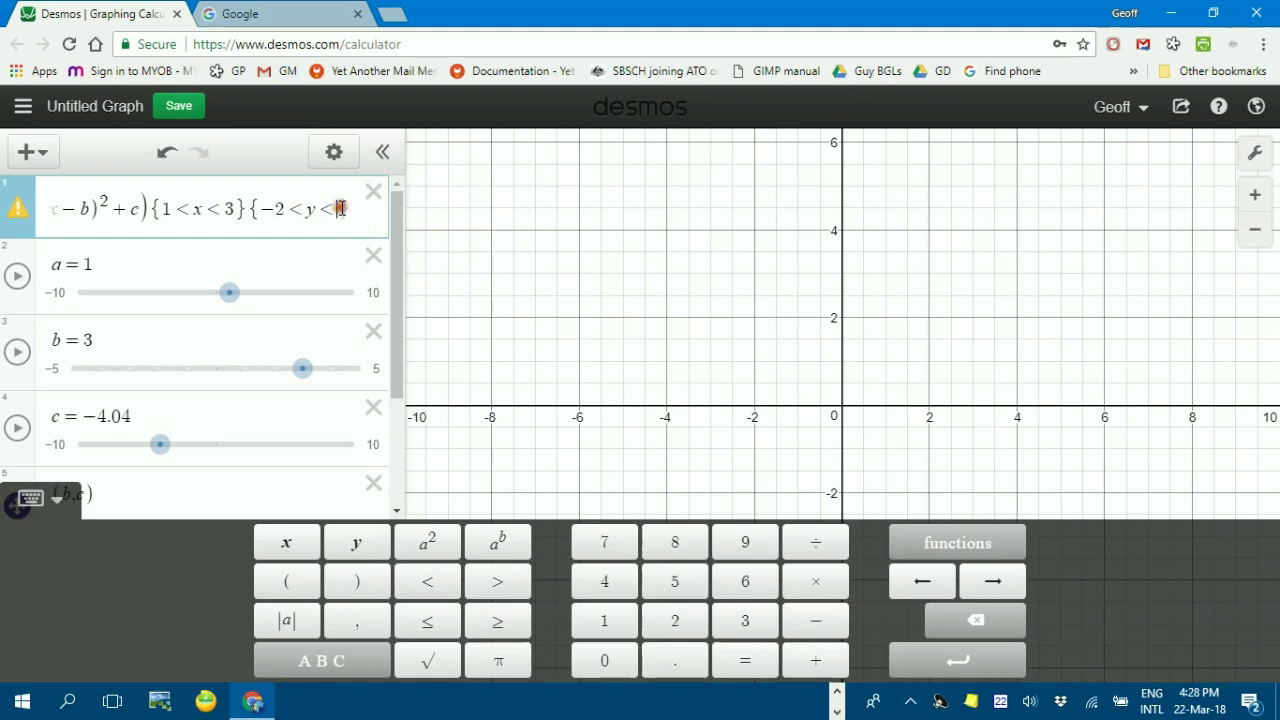
type("-1")
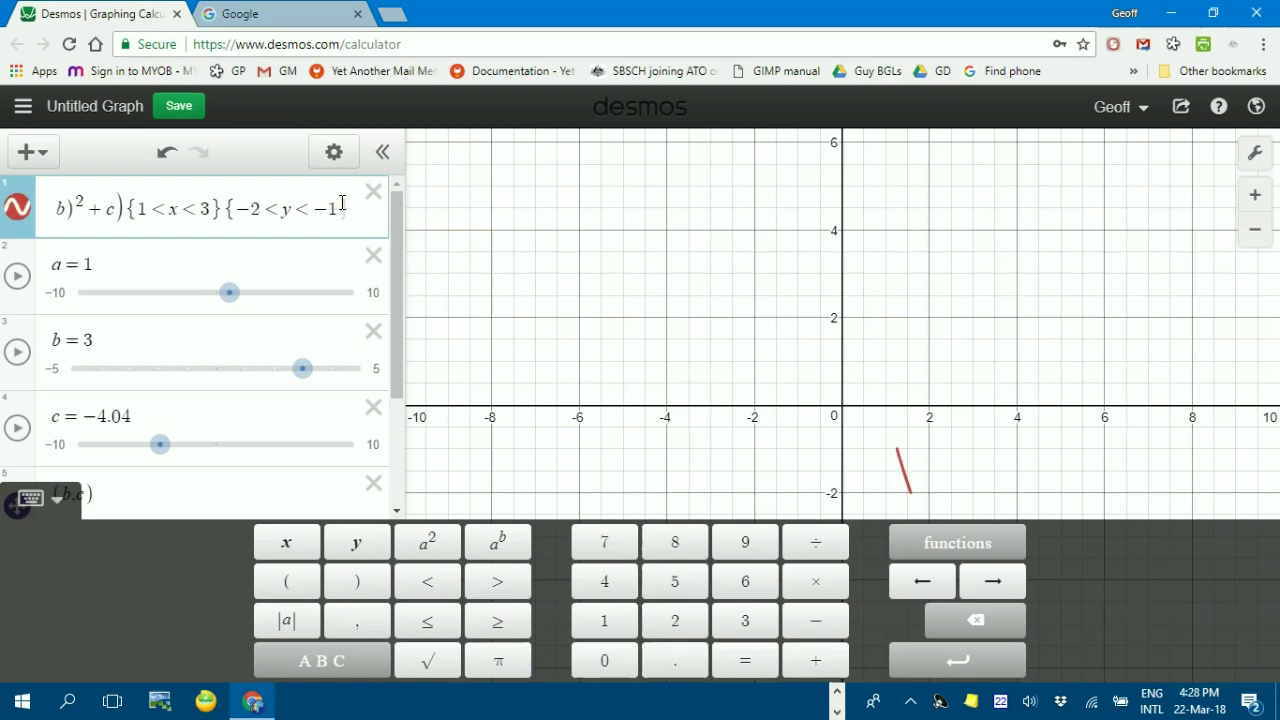
scroll(876, 343, "down", 2)
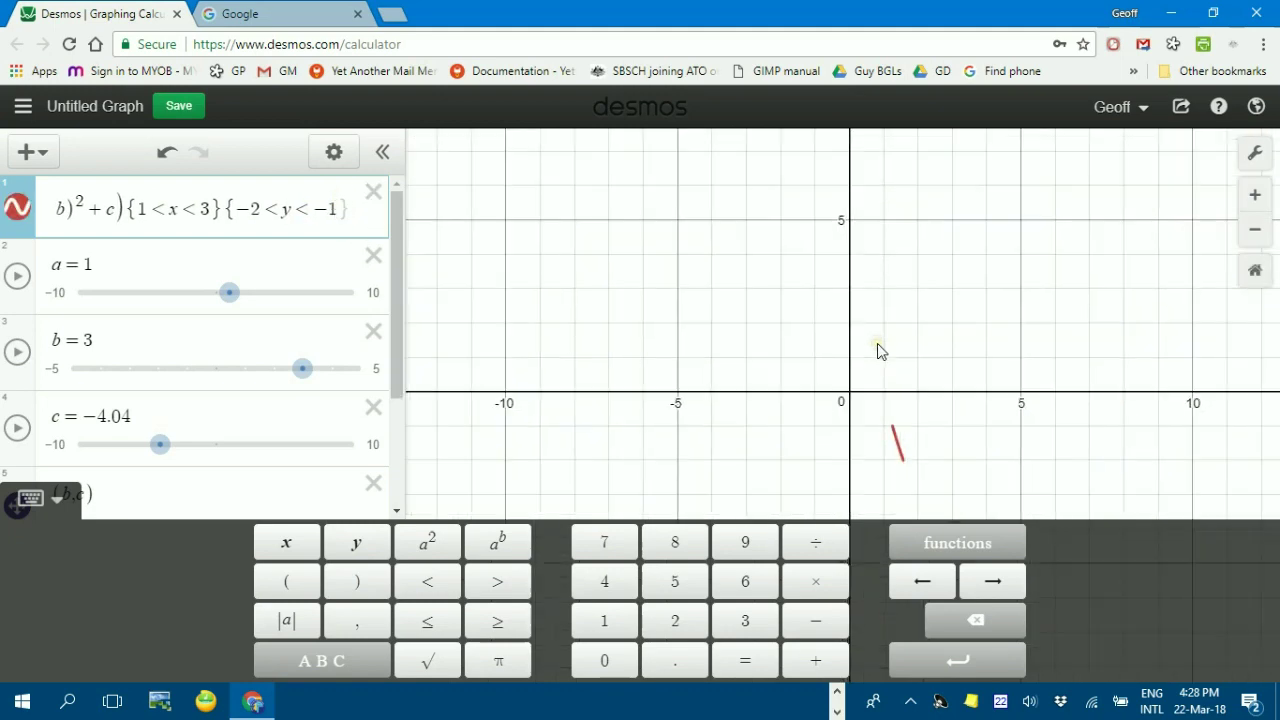
left_click(989, 480)
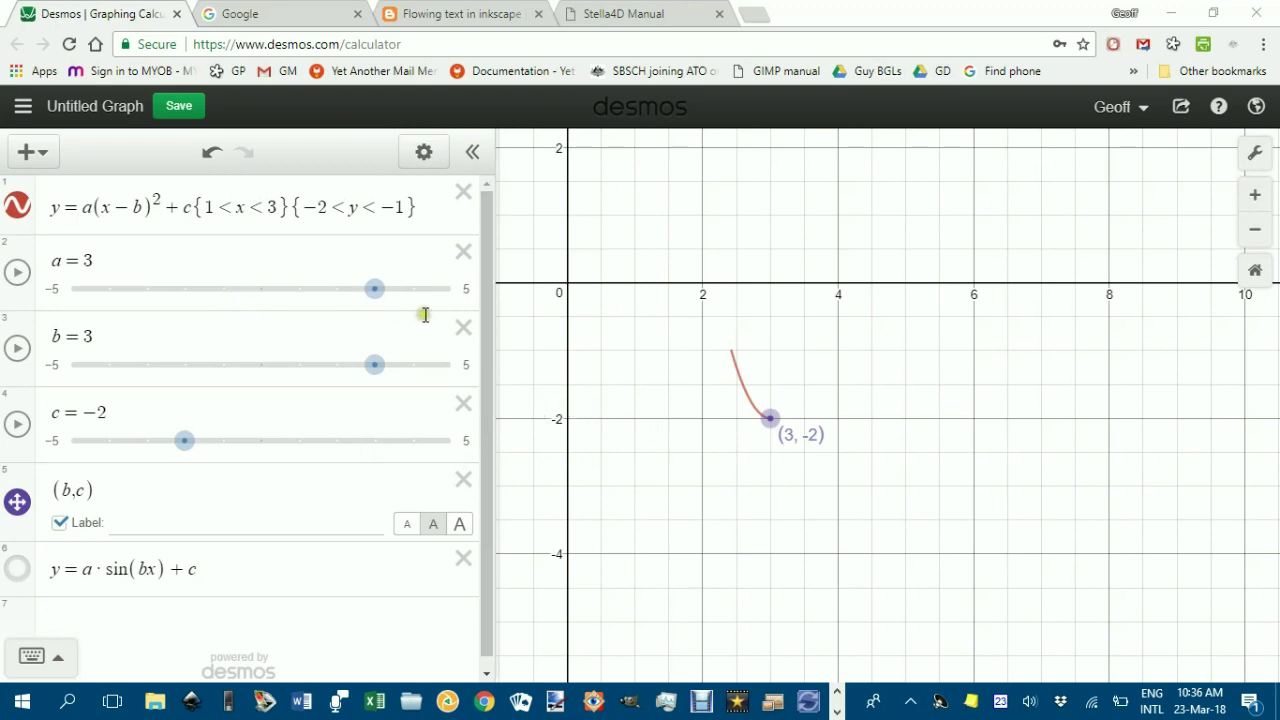
Step: Widen the expression list, set a to 2, and keep the (3, −2) vertex label on
mouse_move(497, 312)
left_mouse_down()
mouse_move(519, 305)
mouse_move(386, 297)
mouse_move(479, 303)
left_mouse_up()
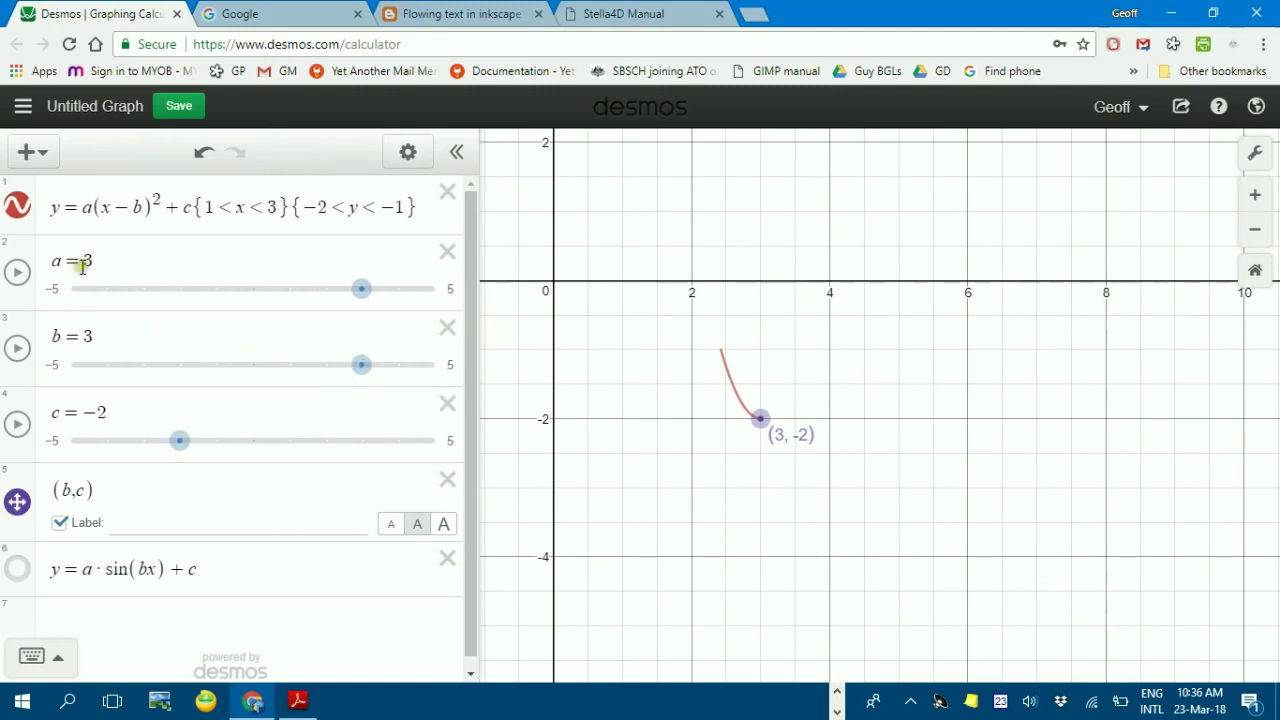
left_click_drag(361, 288, 324, 292)
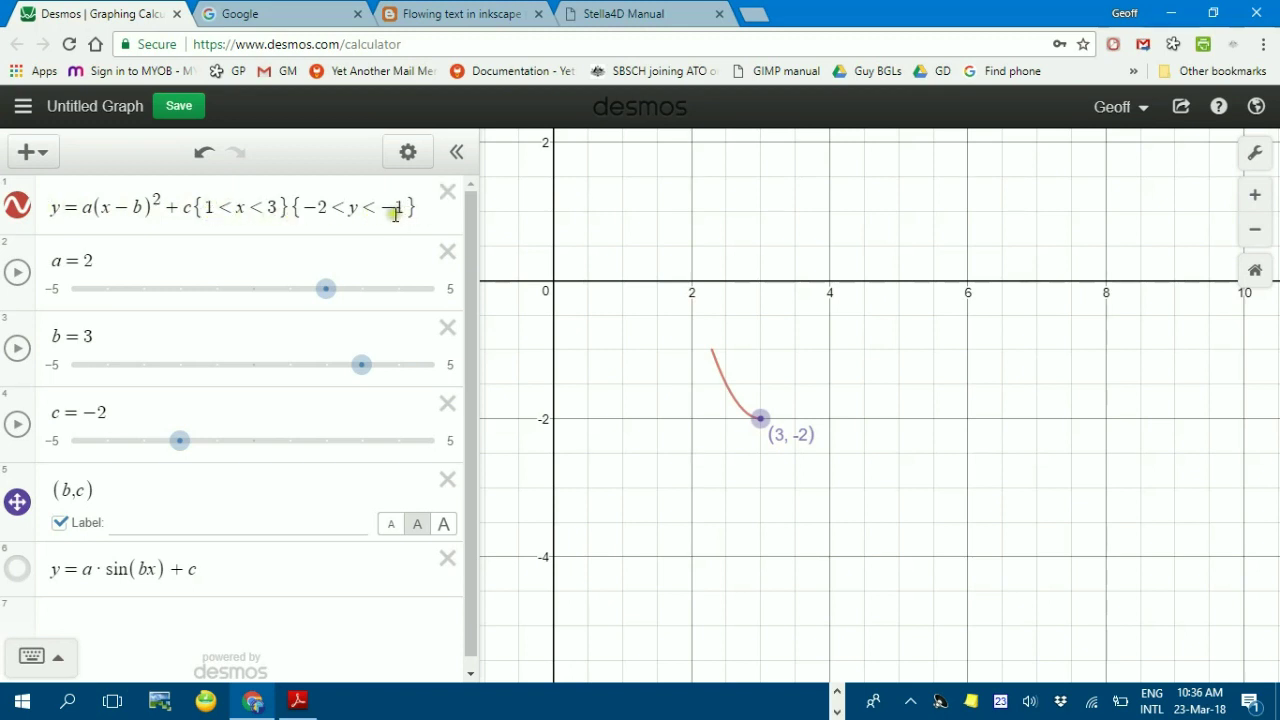
left_click(59, 523)
left_click(59, 523)
Step: Hide the parabola and turning point, and show the sine graph y=a·sin(bx)+c
left_click(17, 208)
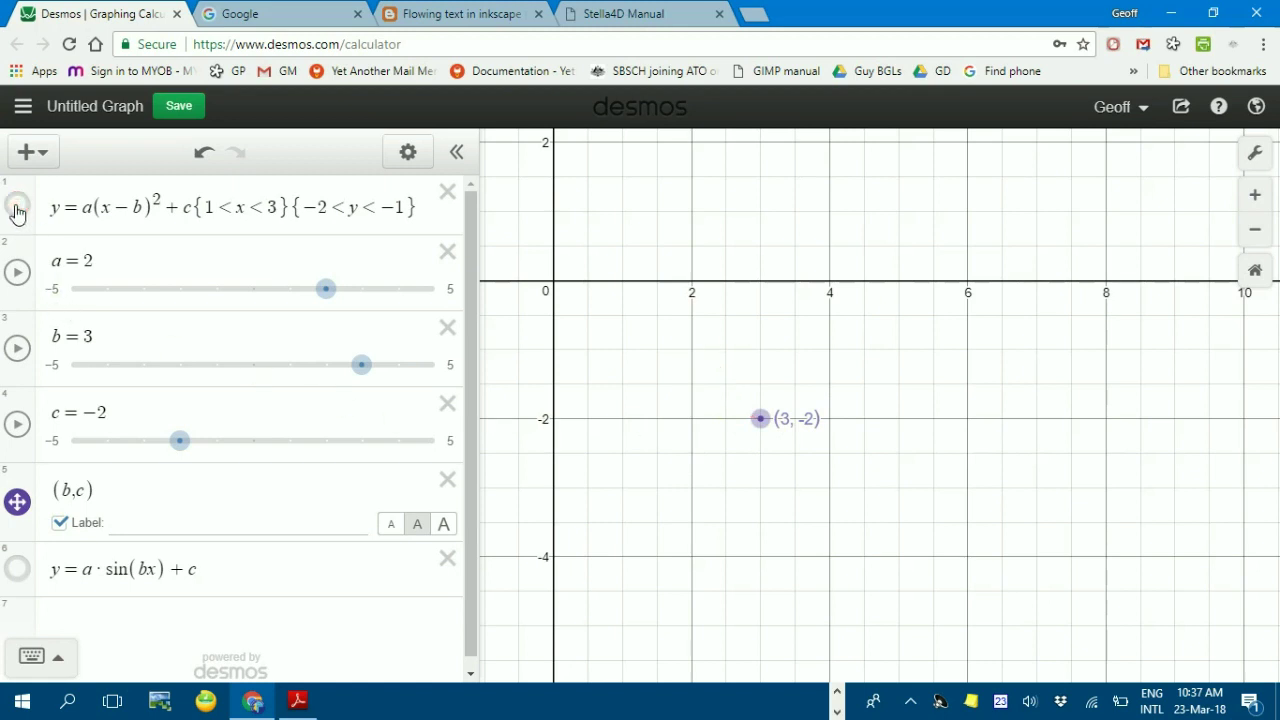
left_click(17, 501)
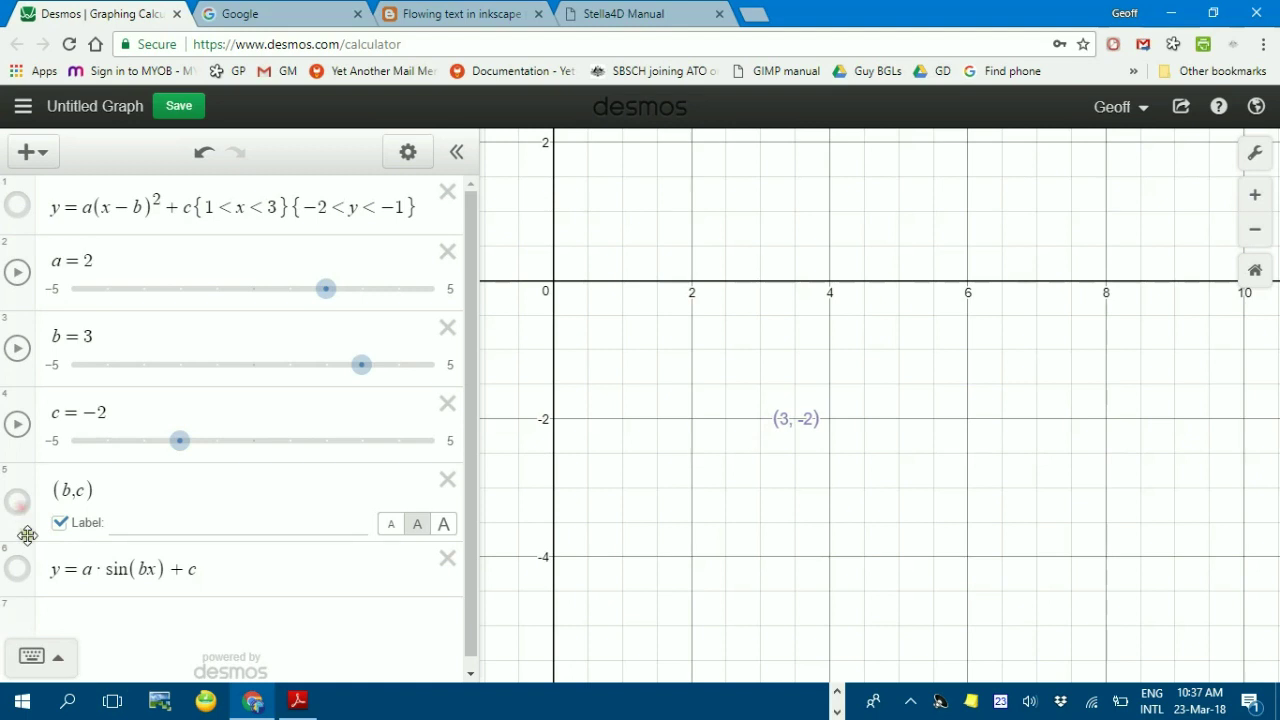
left_click(17, 569)
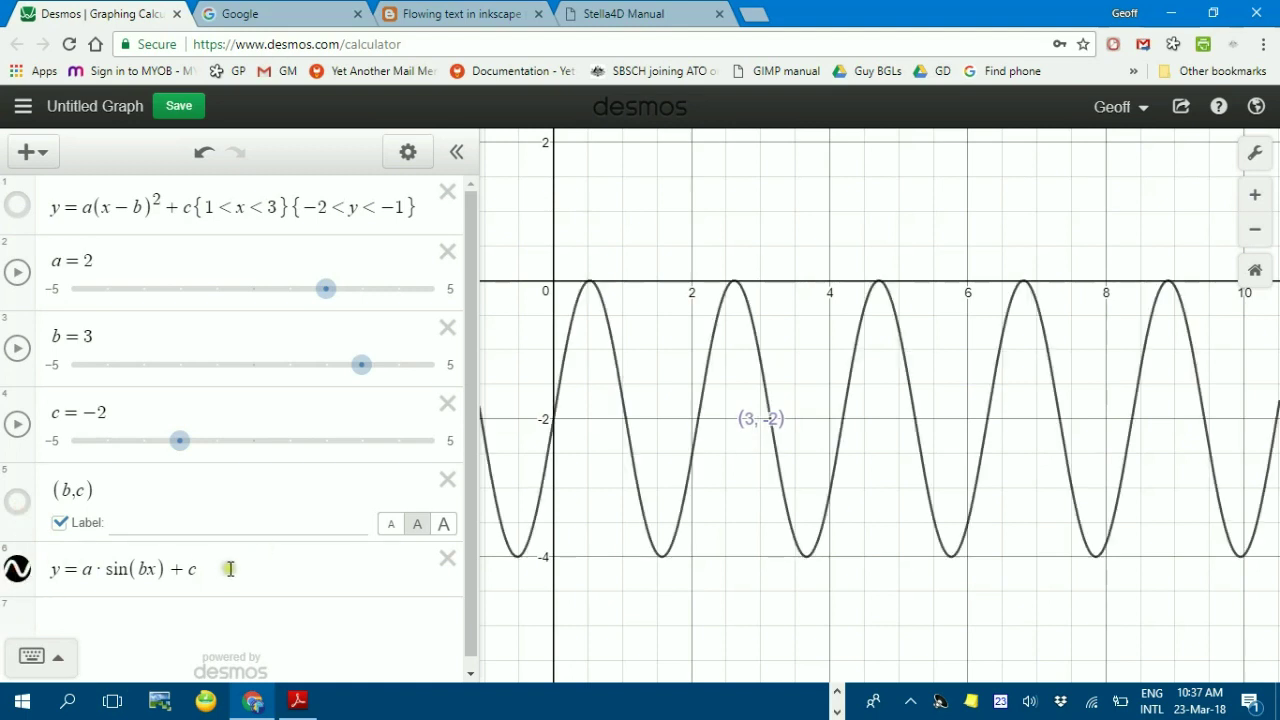
Step: Try sliders a and b, then set c to 0 to centre the sine wave
mouse_move(326, 290)
left_mouse_down()
mouse_move(268, 292)
mouse_move(326, 290)
left_mouse_up()
mouse_move(362, 364)
left_mouse_down()
mouse_move(316, 367)
mouse_move(362, 366)
left_mouse_up()
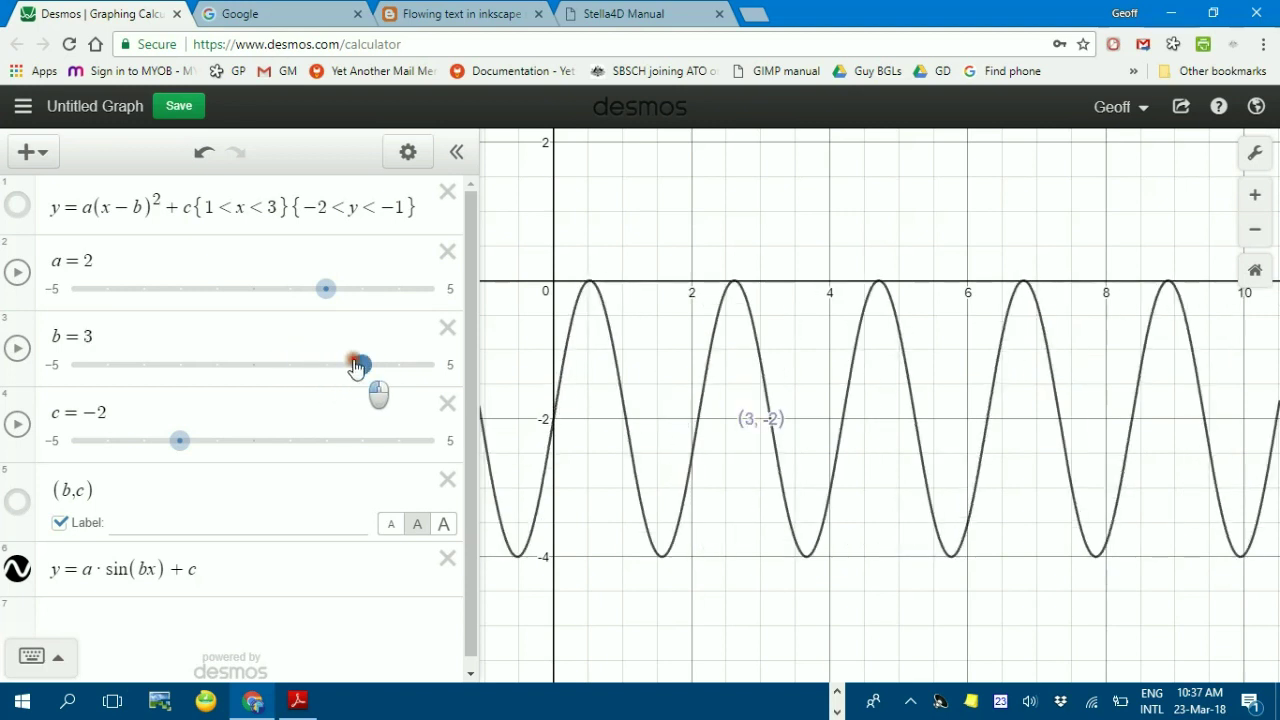
left_click_drag(179, 452, 252, 452)
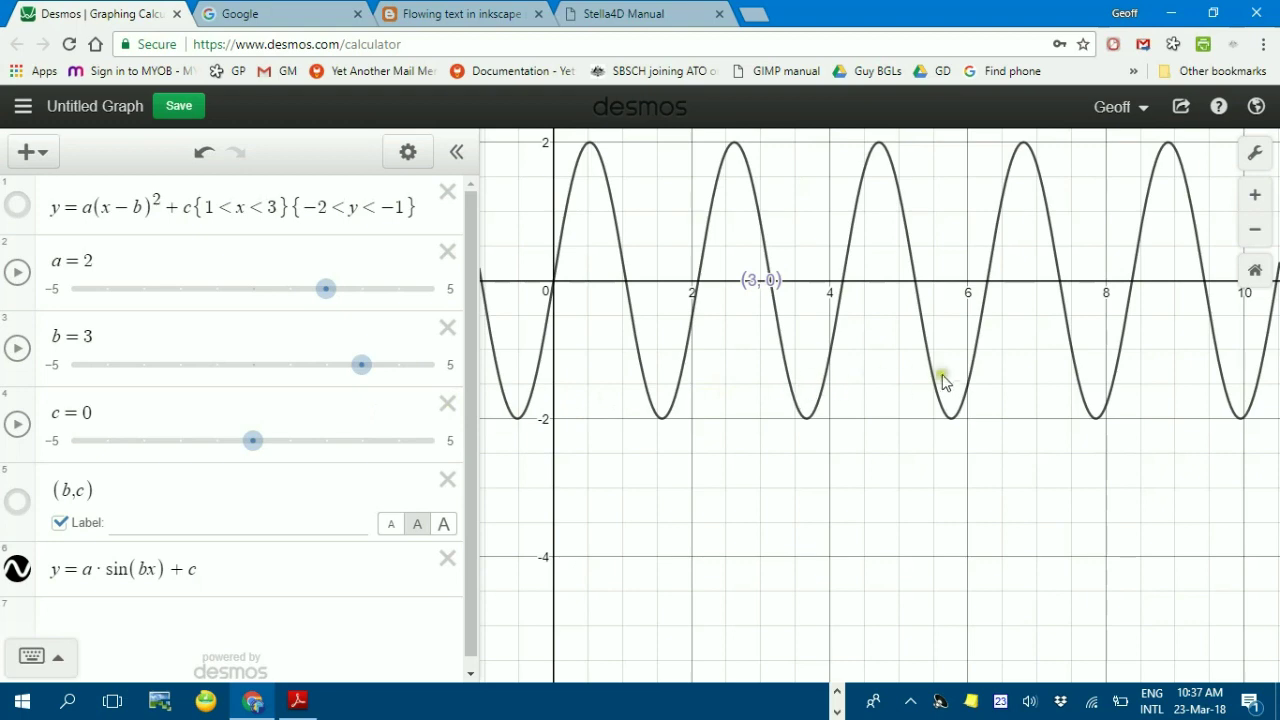
Step: Zoom and pan the graph so the sine wave sits mid-screen
scroll(910, 370, "up", 1)
scroll(910, 370, "down", 2)
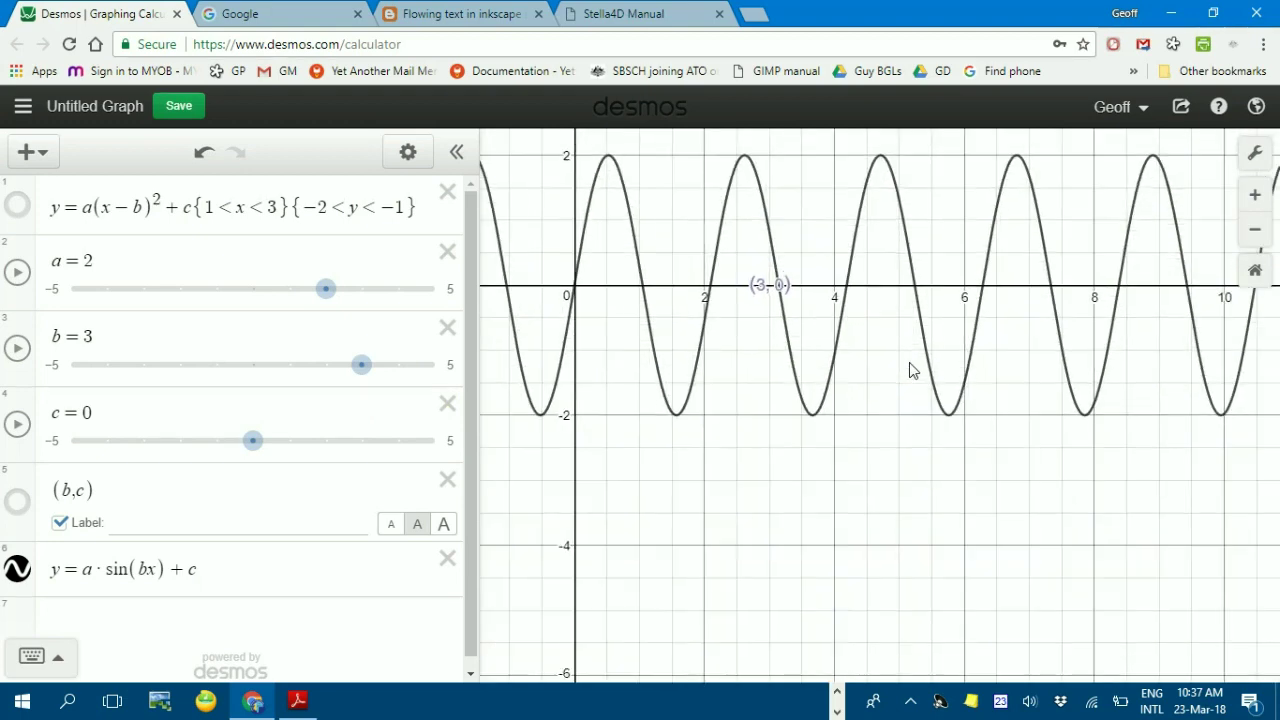
left_click_drag(892, 358, 1015, 497)
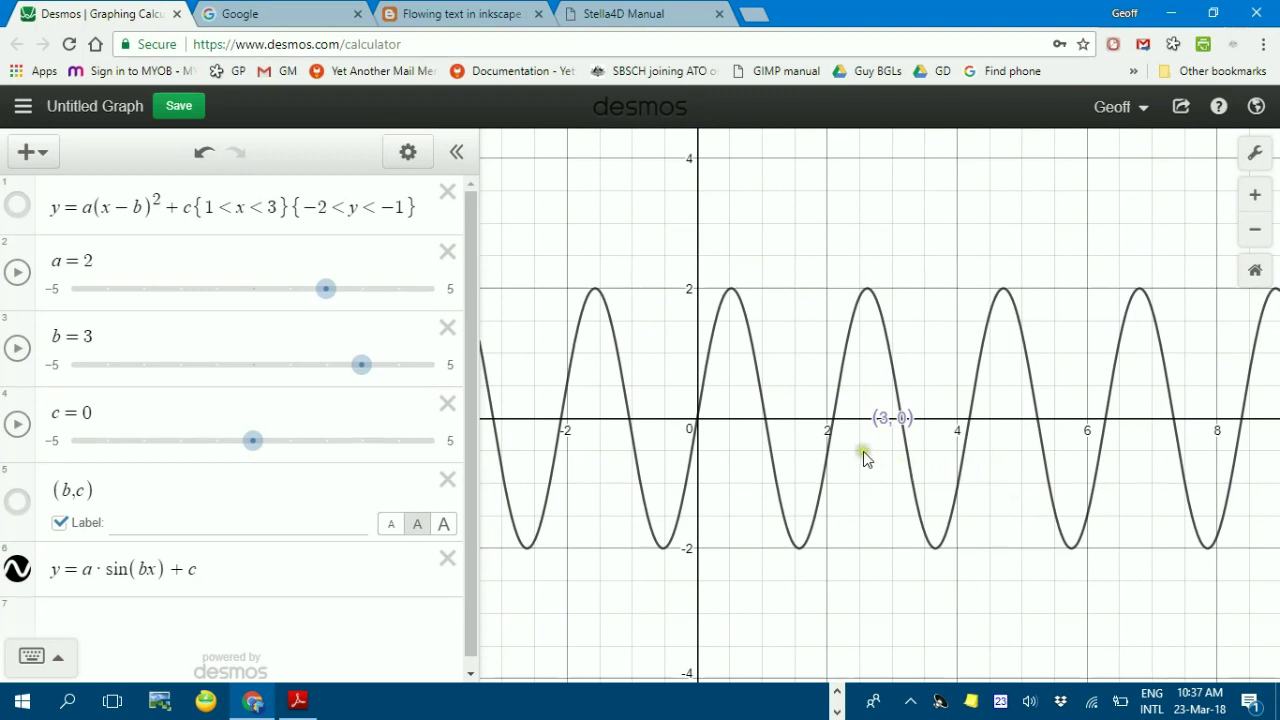